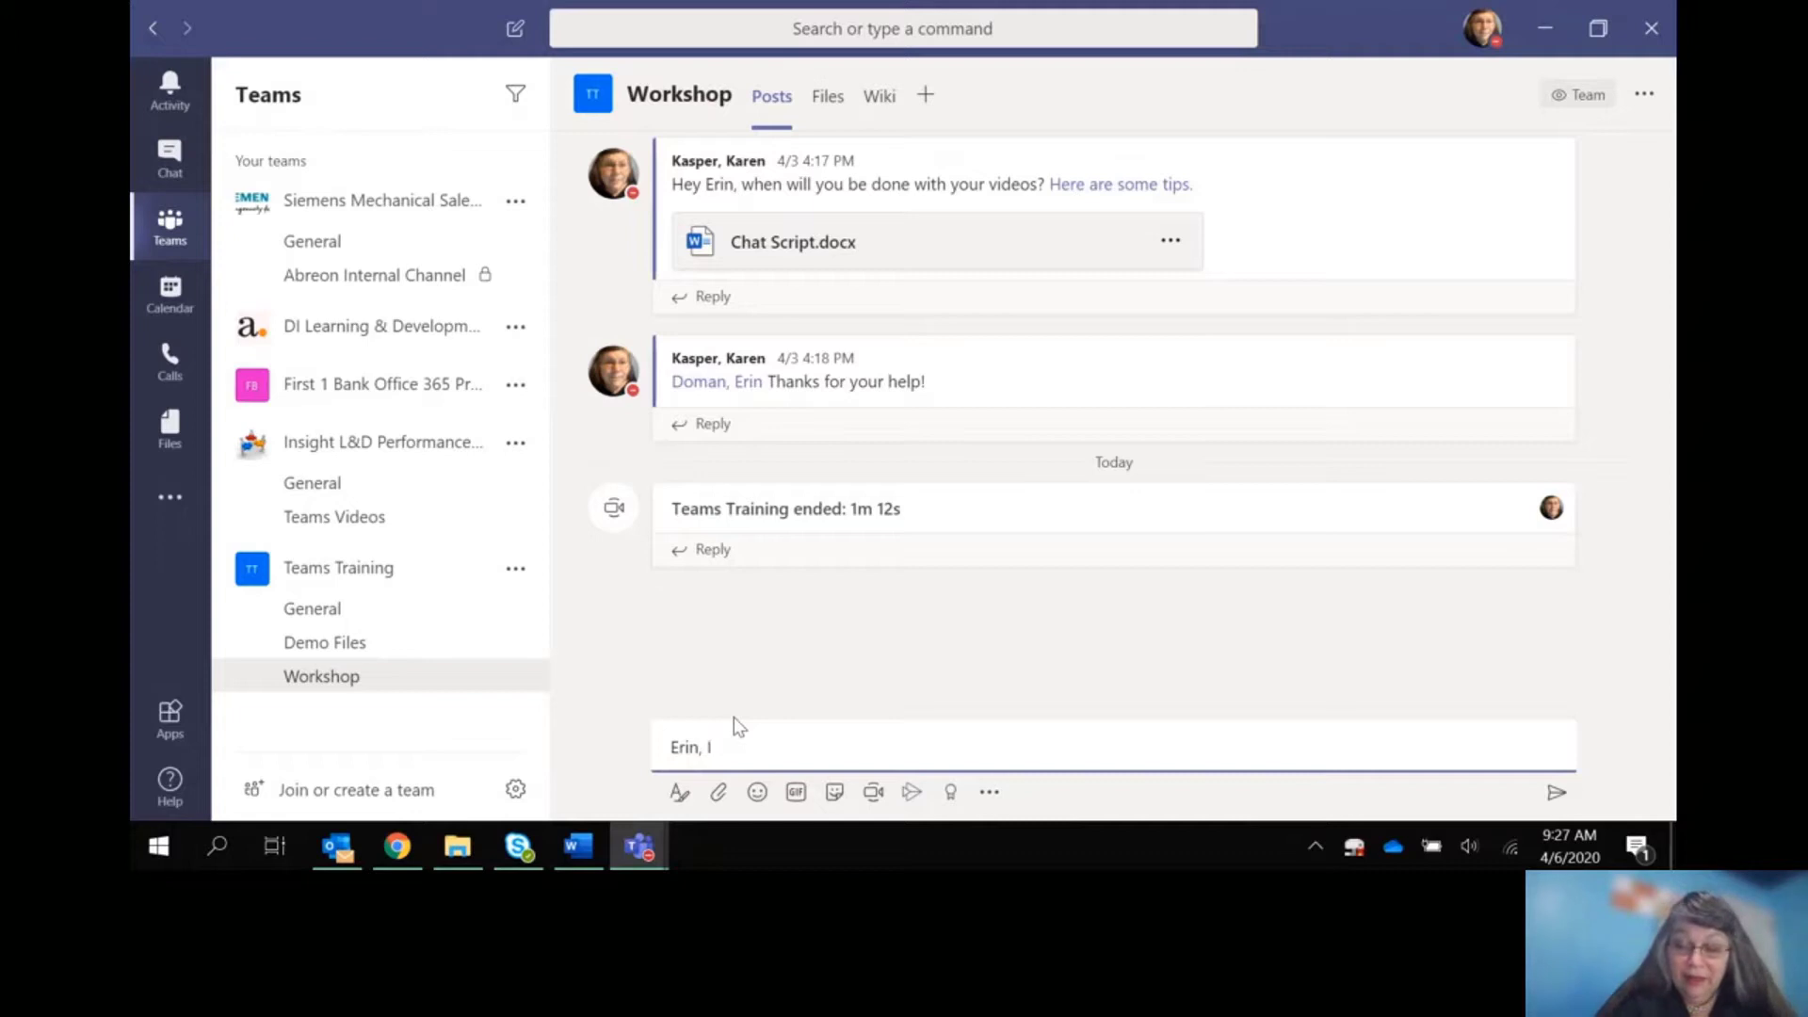
Step: Complete the draft post so the text after the colleague's first name reads "I'll be sending you the completed videos shortly."
text(nding )
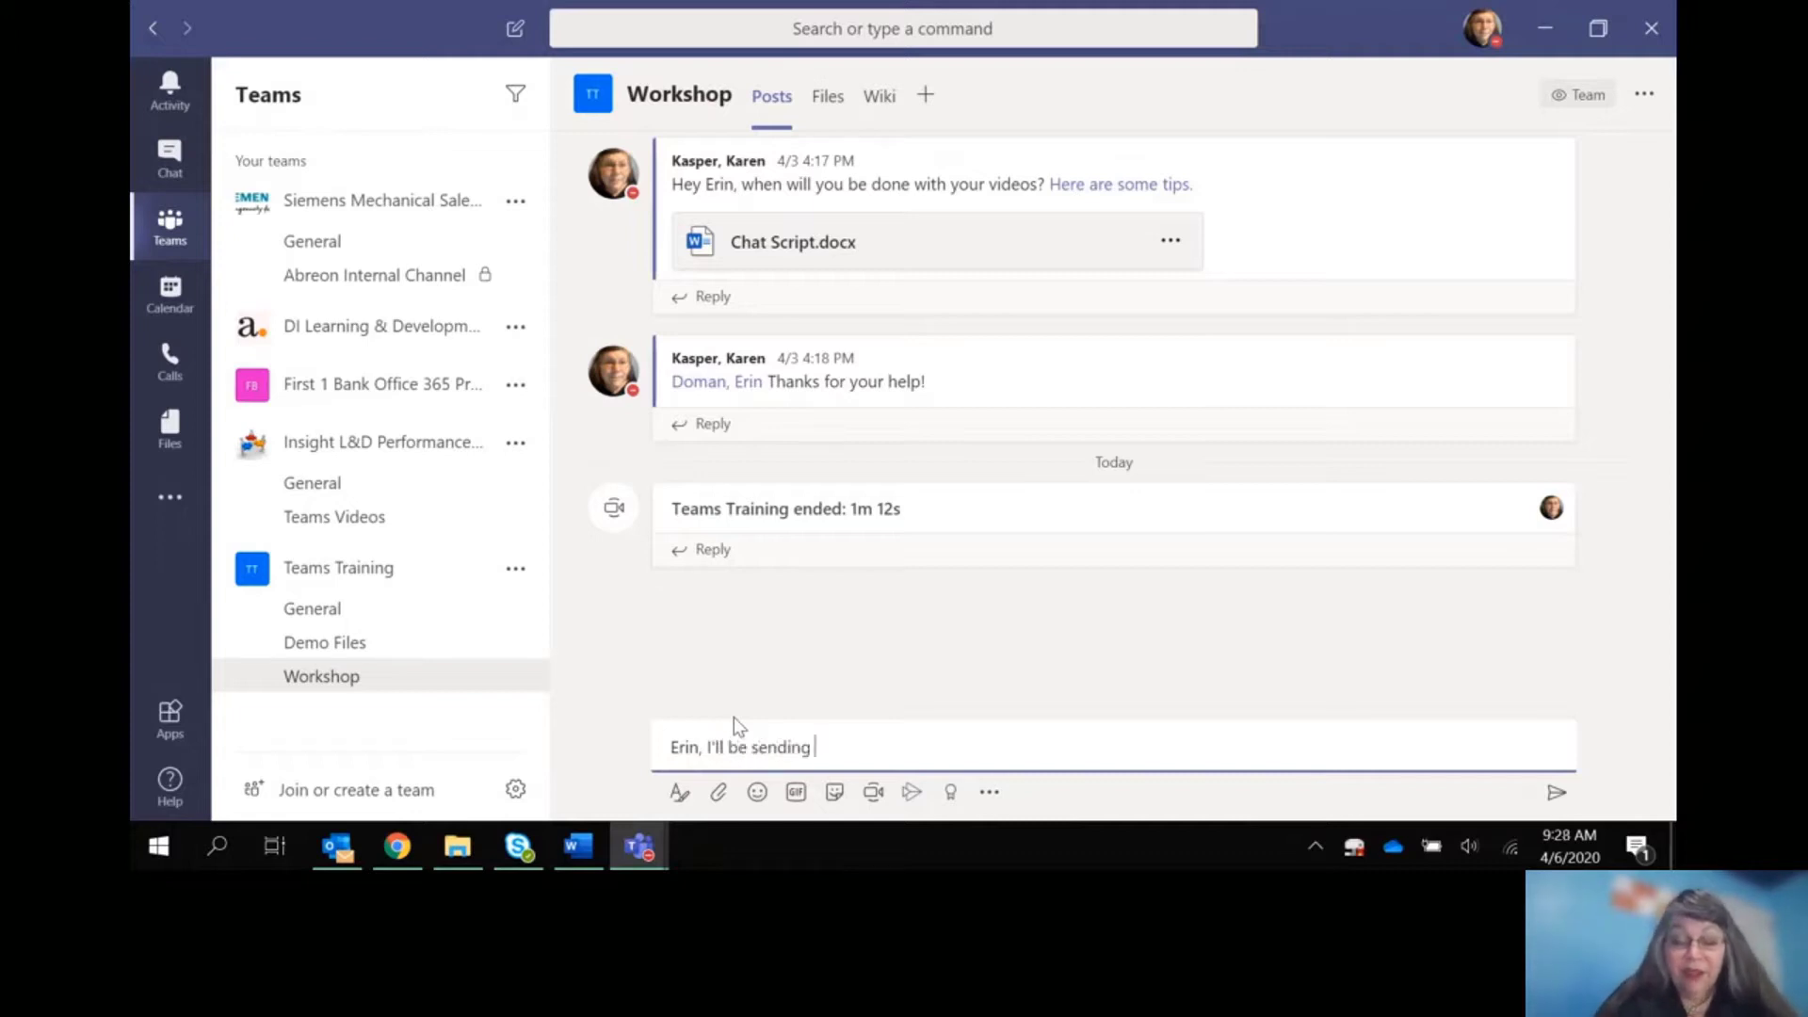
text(you the completed vieo)
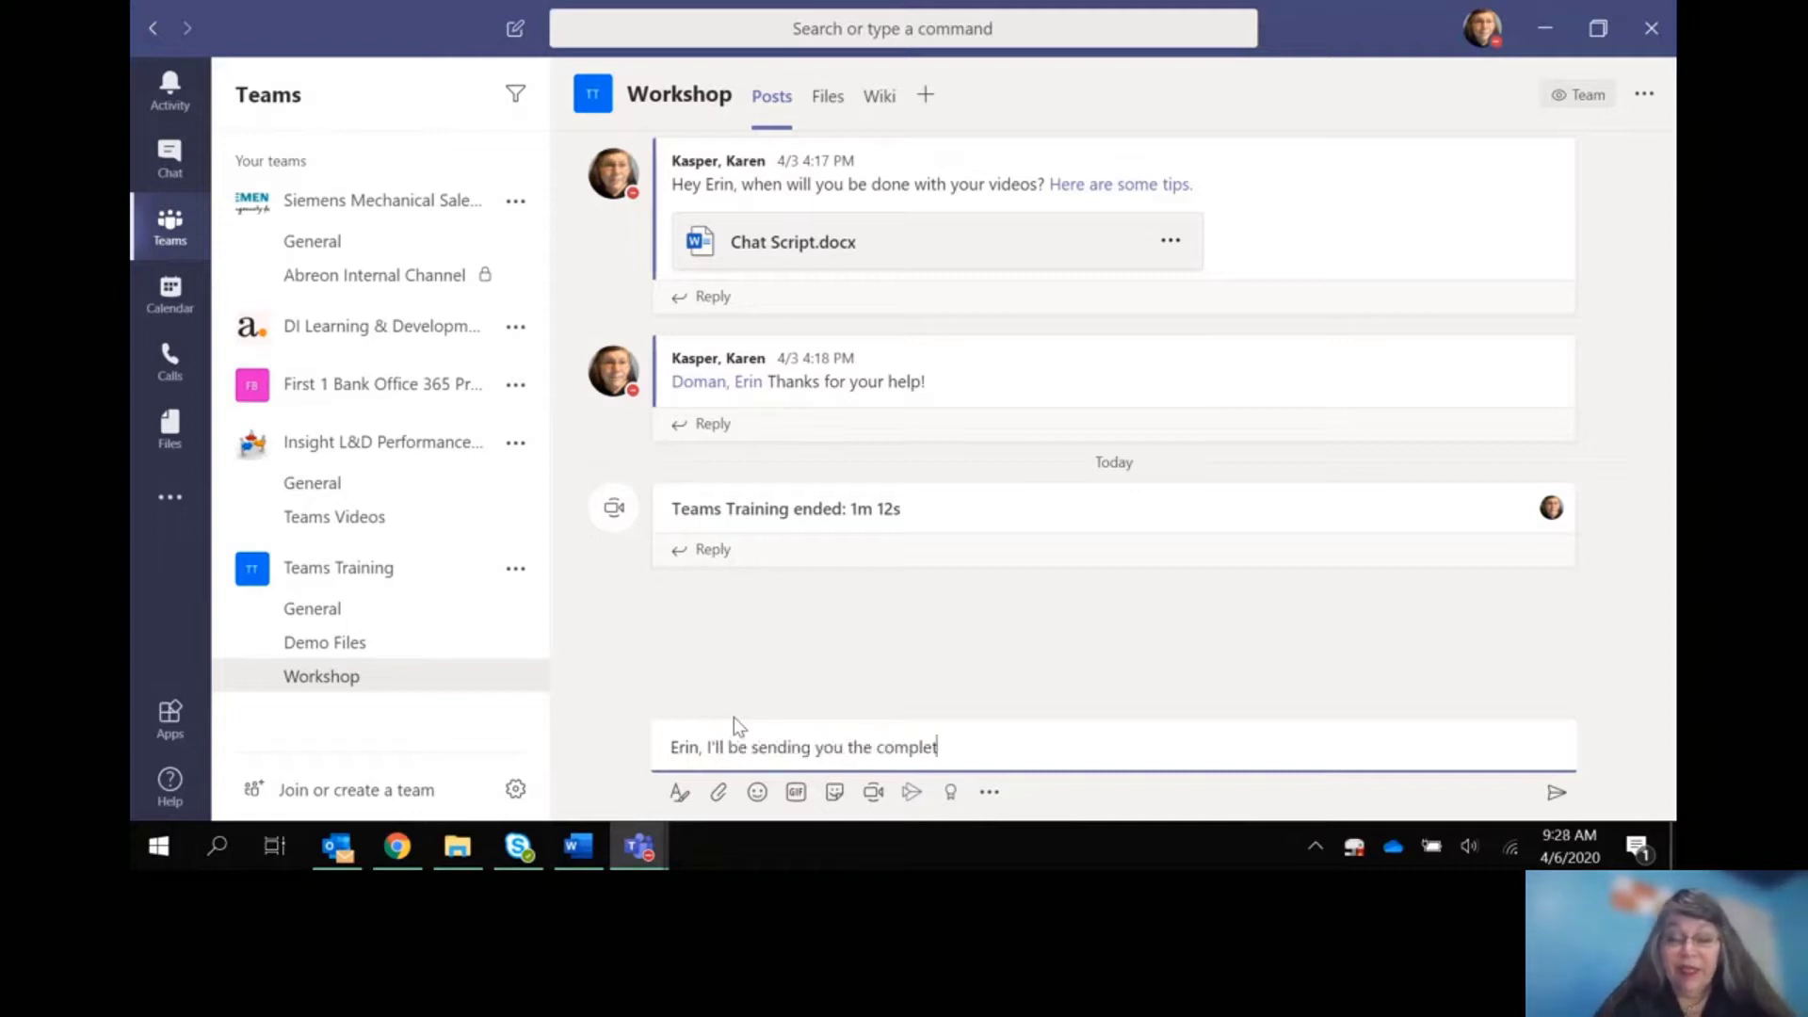
key(BackSpace)
key(BackSpace)
text(des)
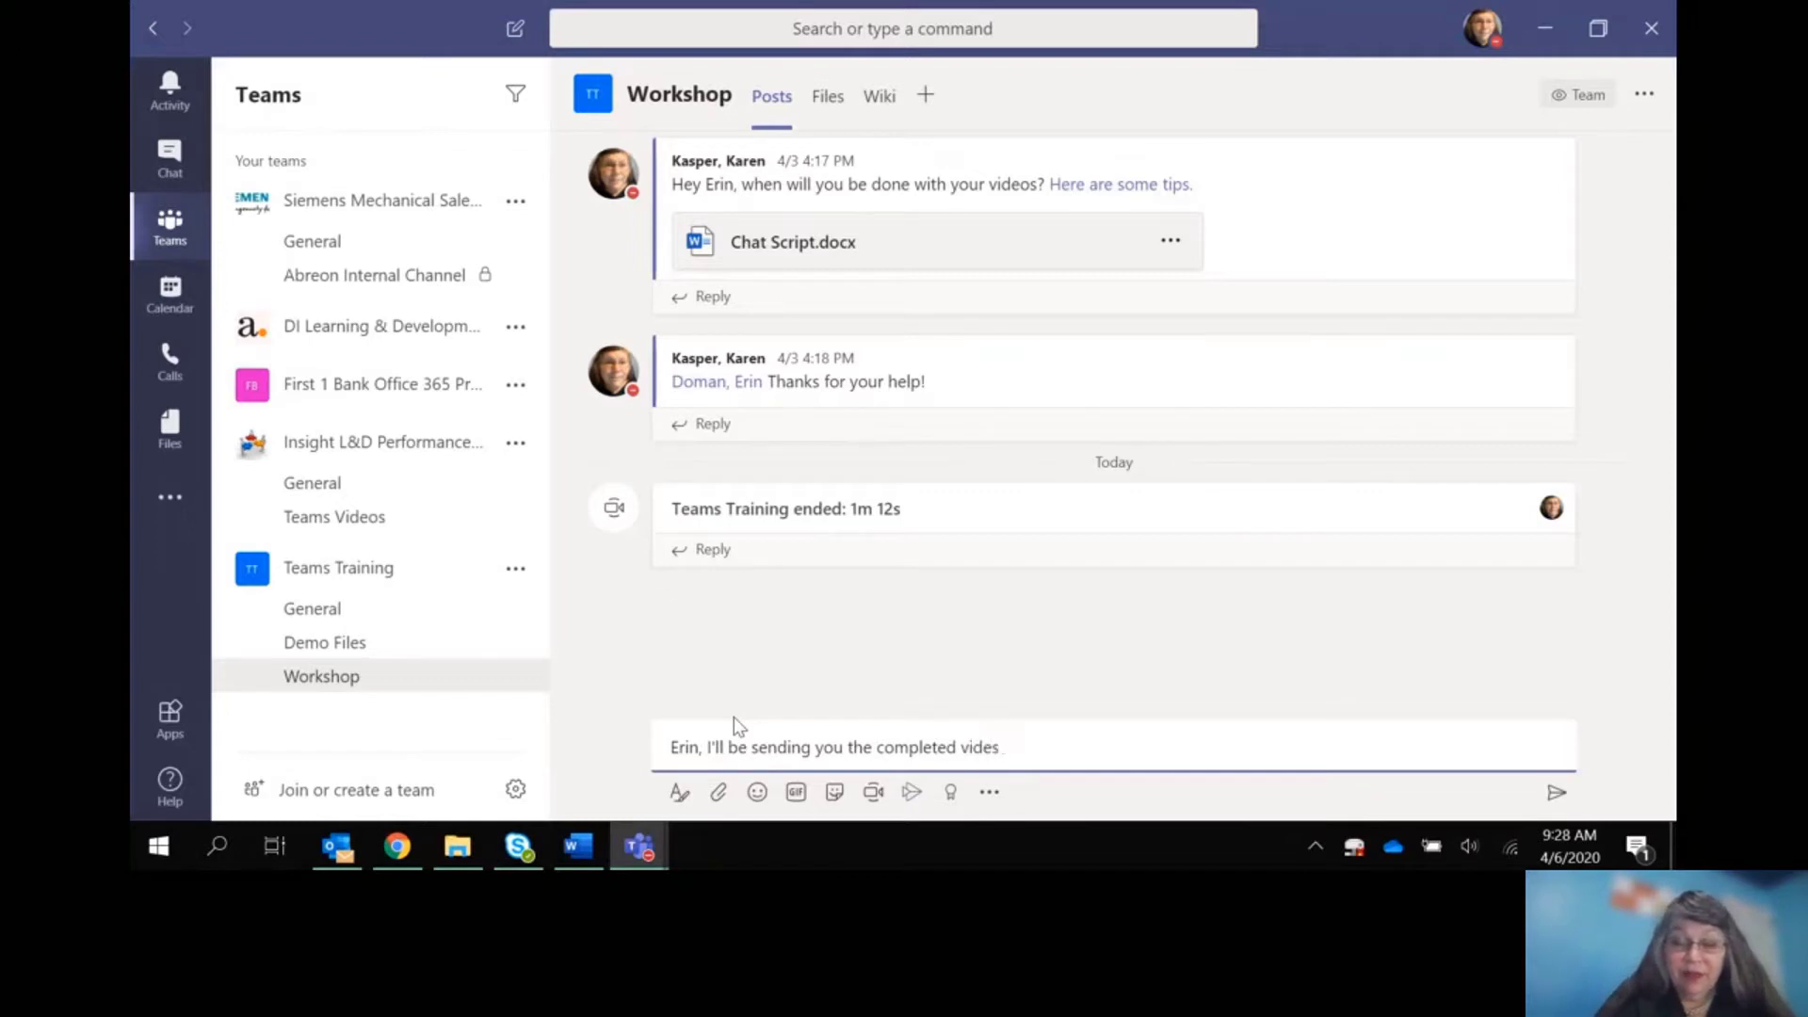
key(BackSpace)
text(os shortly.)
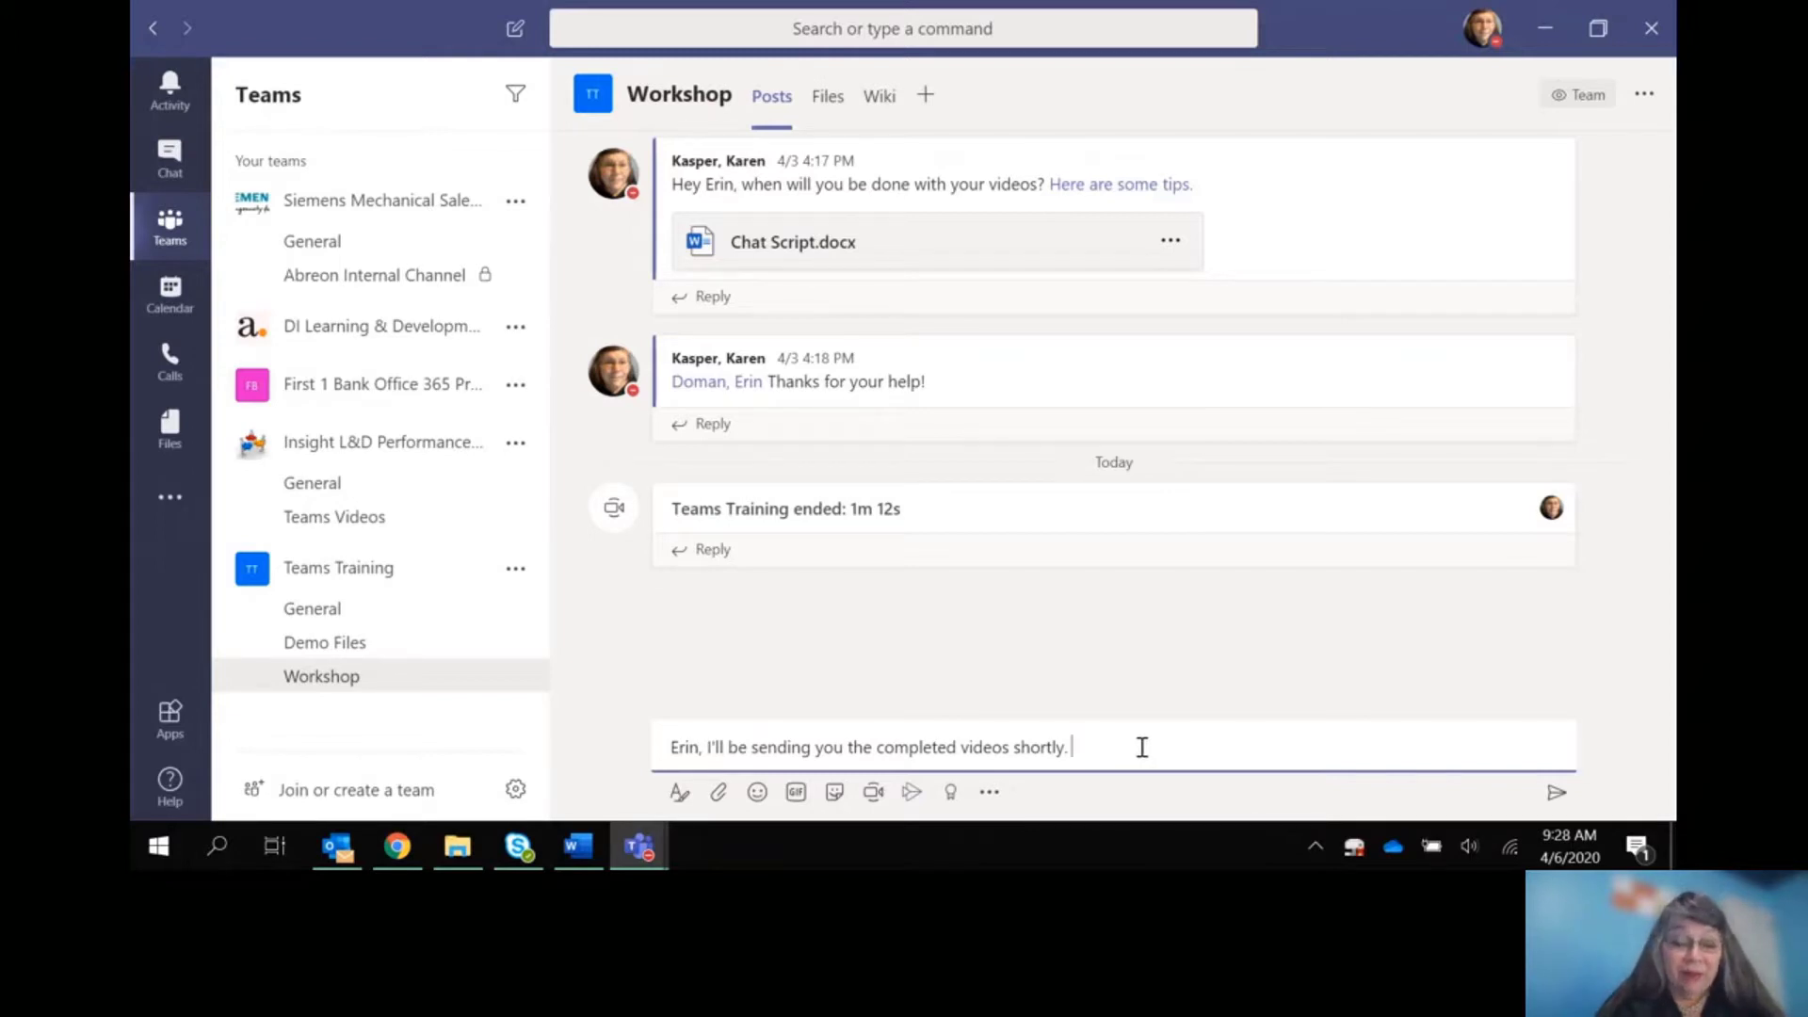
text(@)
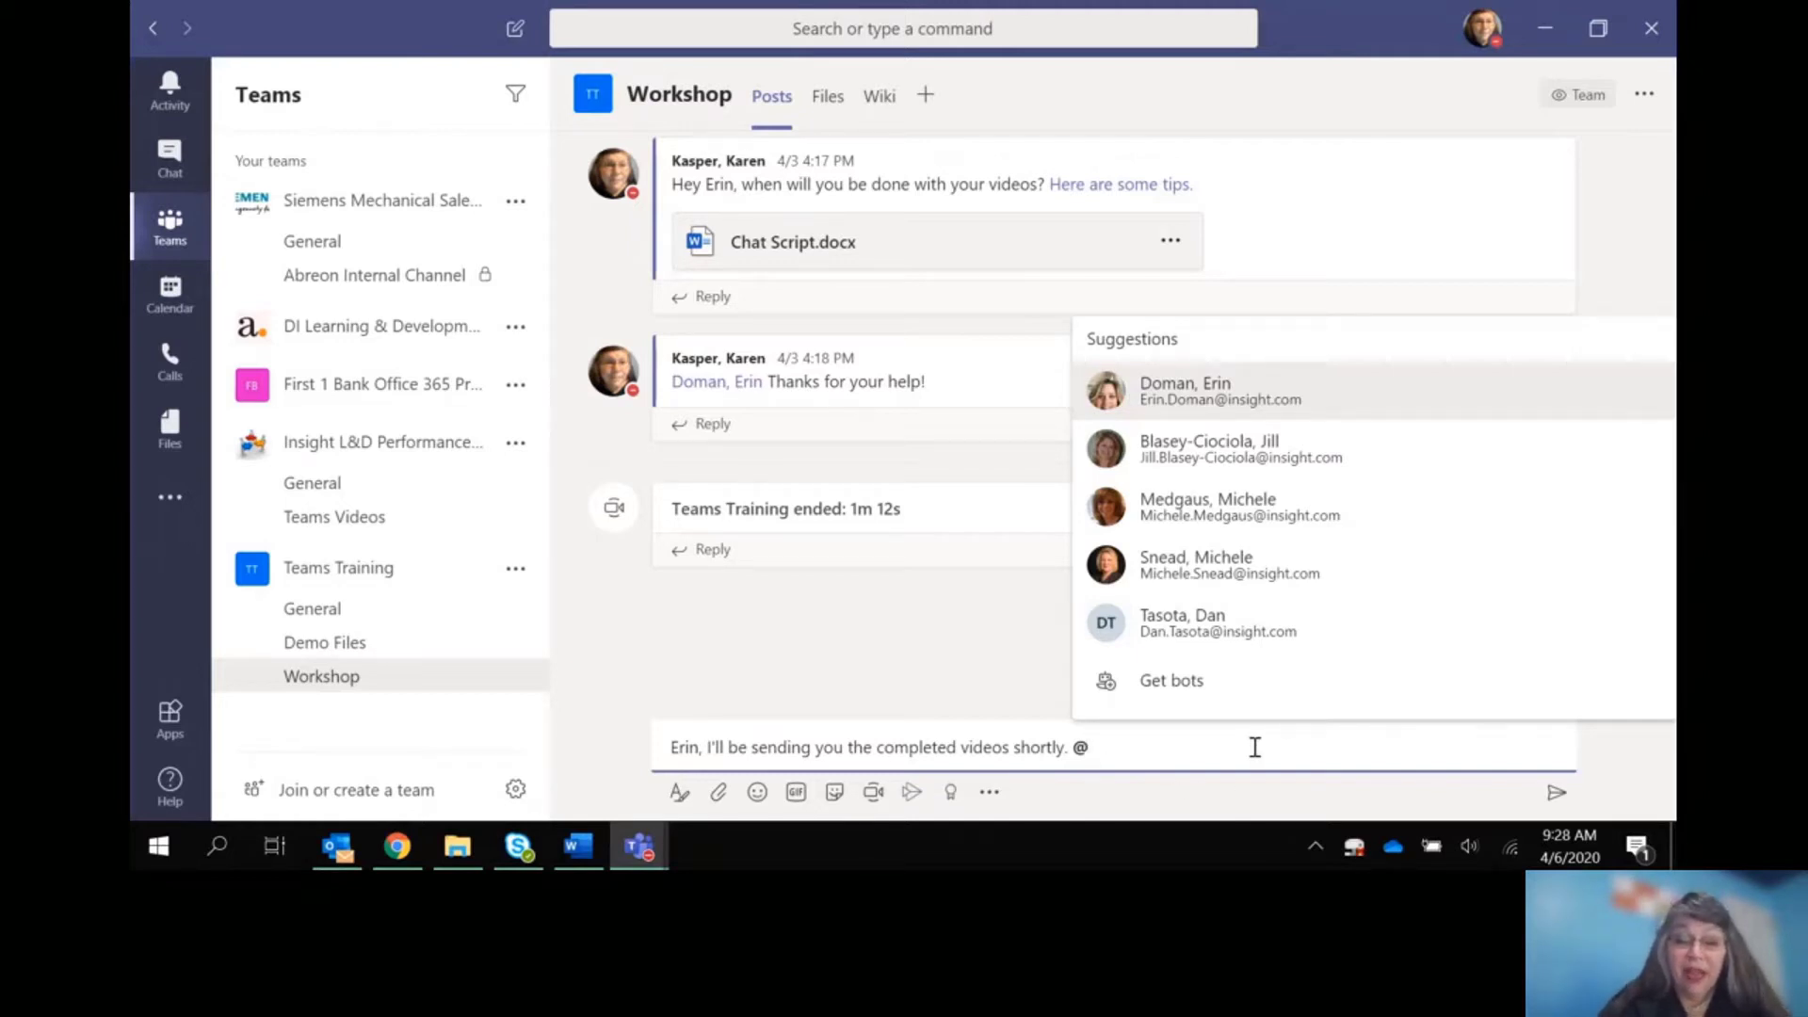
text(om)
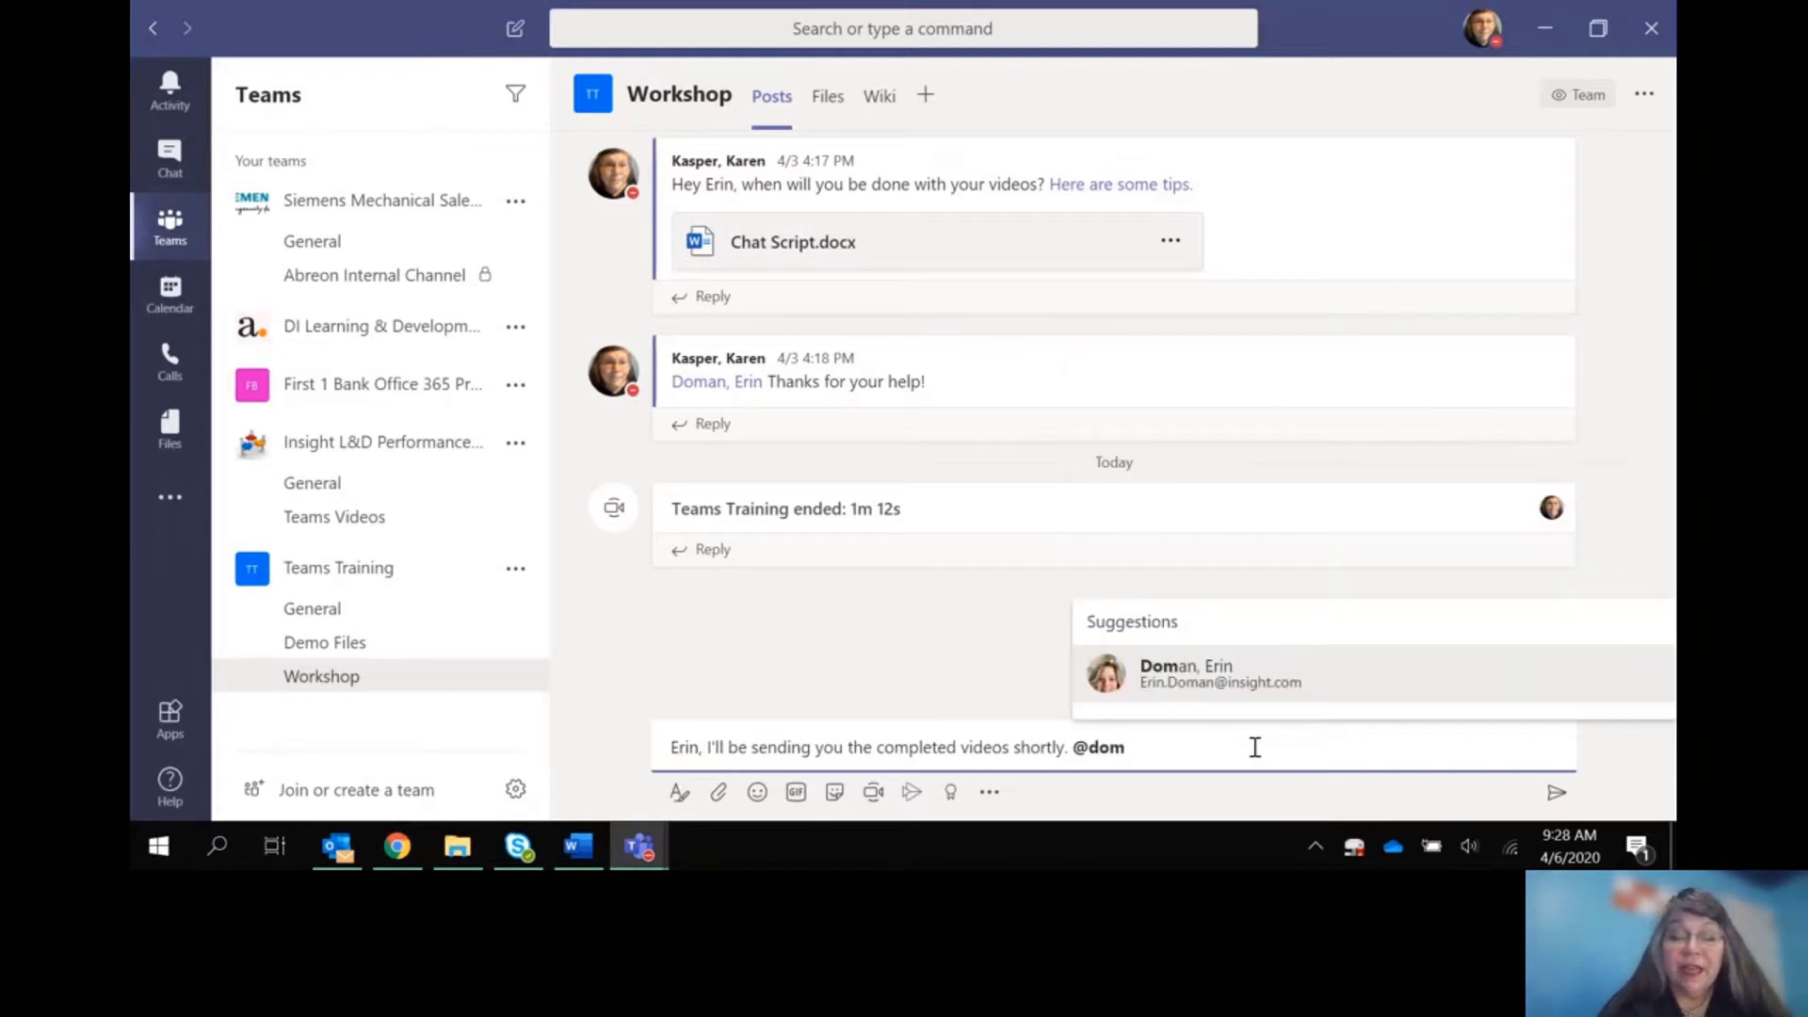
click(1272, 681)
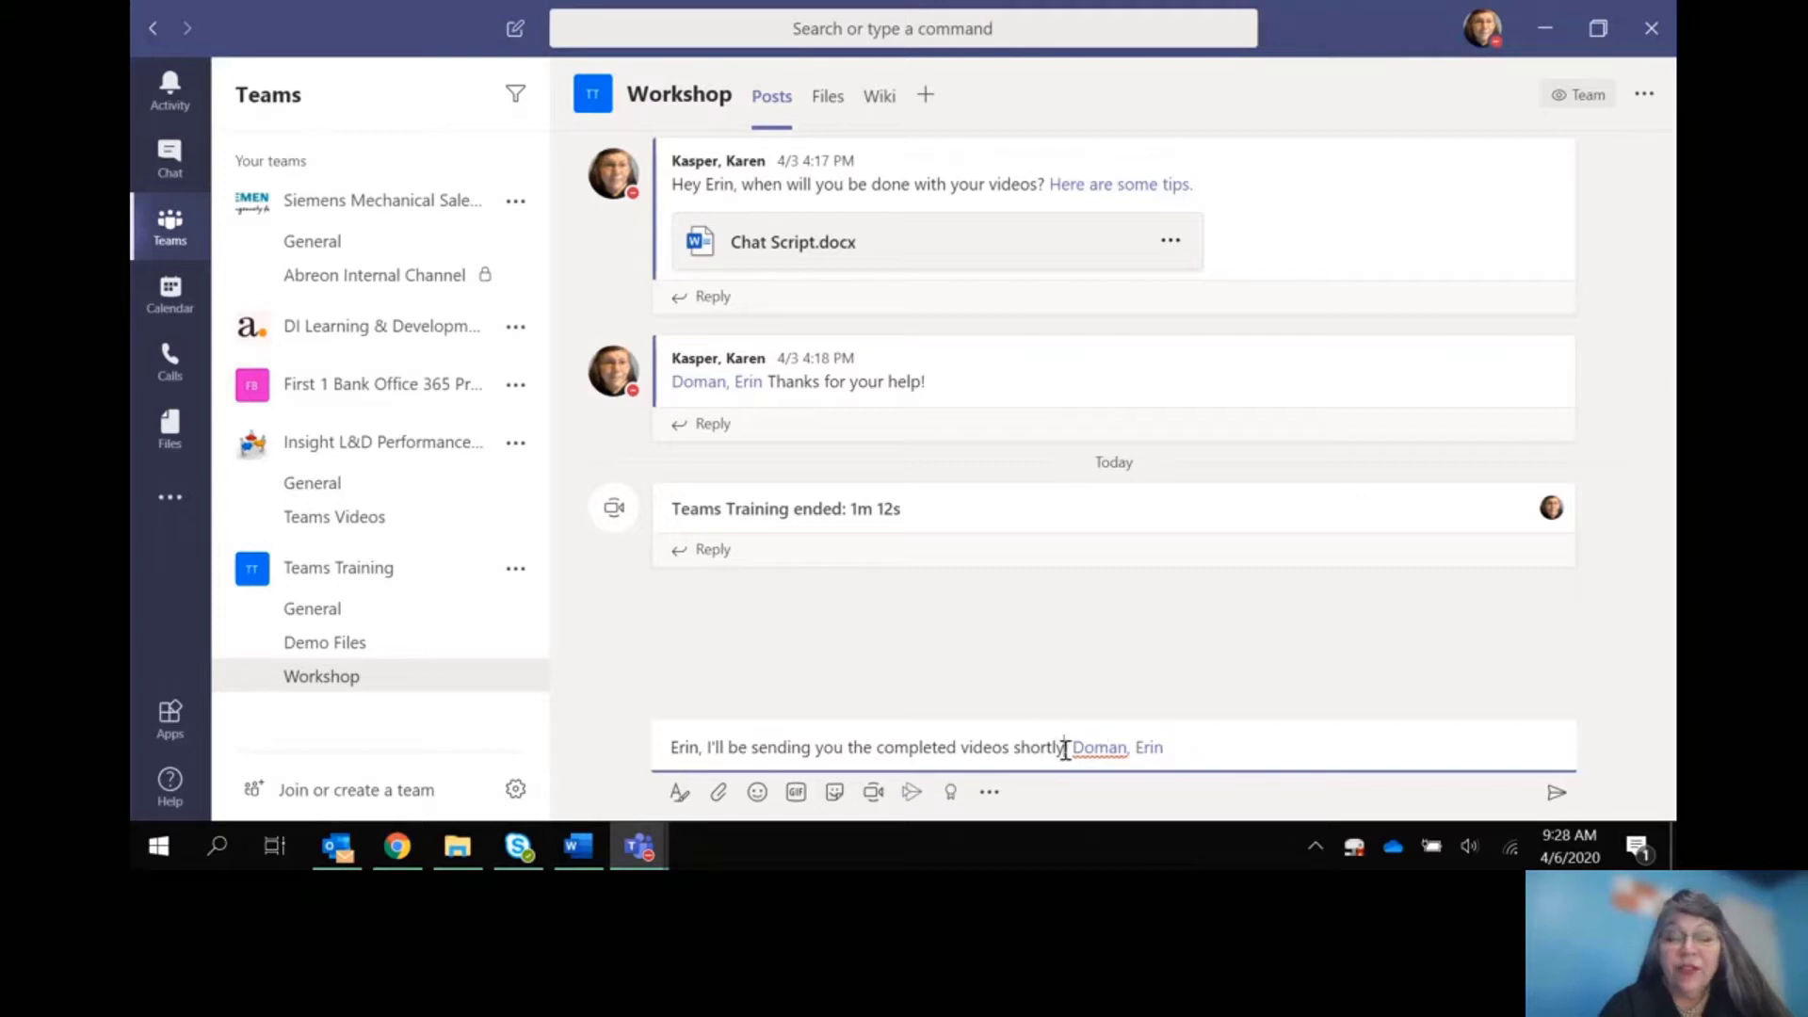
Step: Expand the formatting options, italicize the drafted sentence and place the cursor just before the colleague's mention
drag(1065, 749, 659, 761)
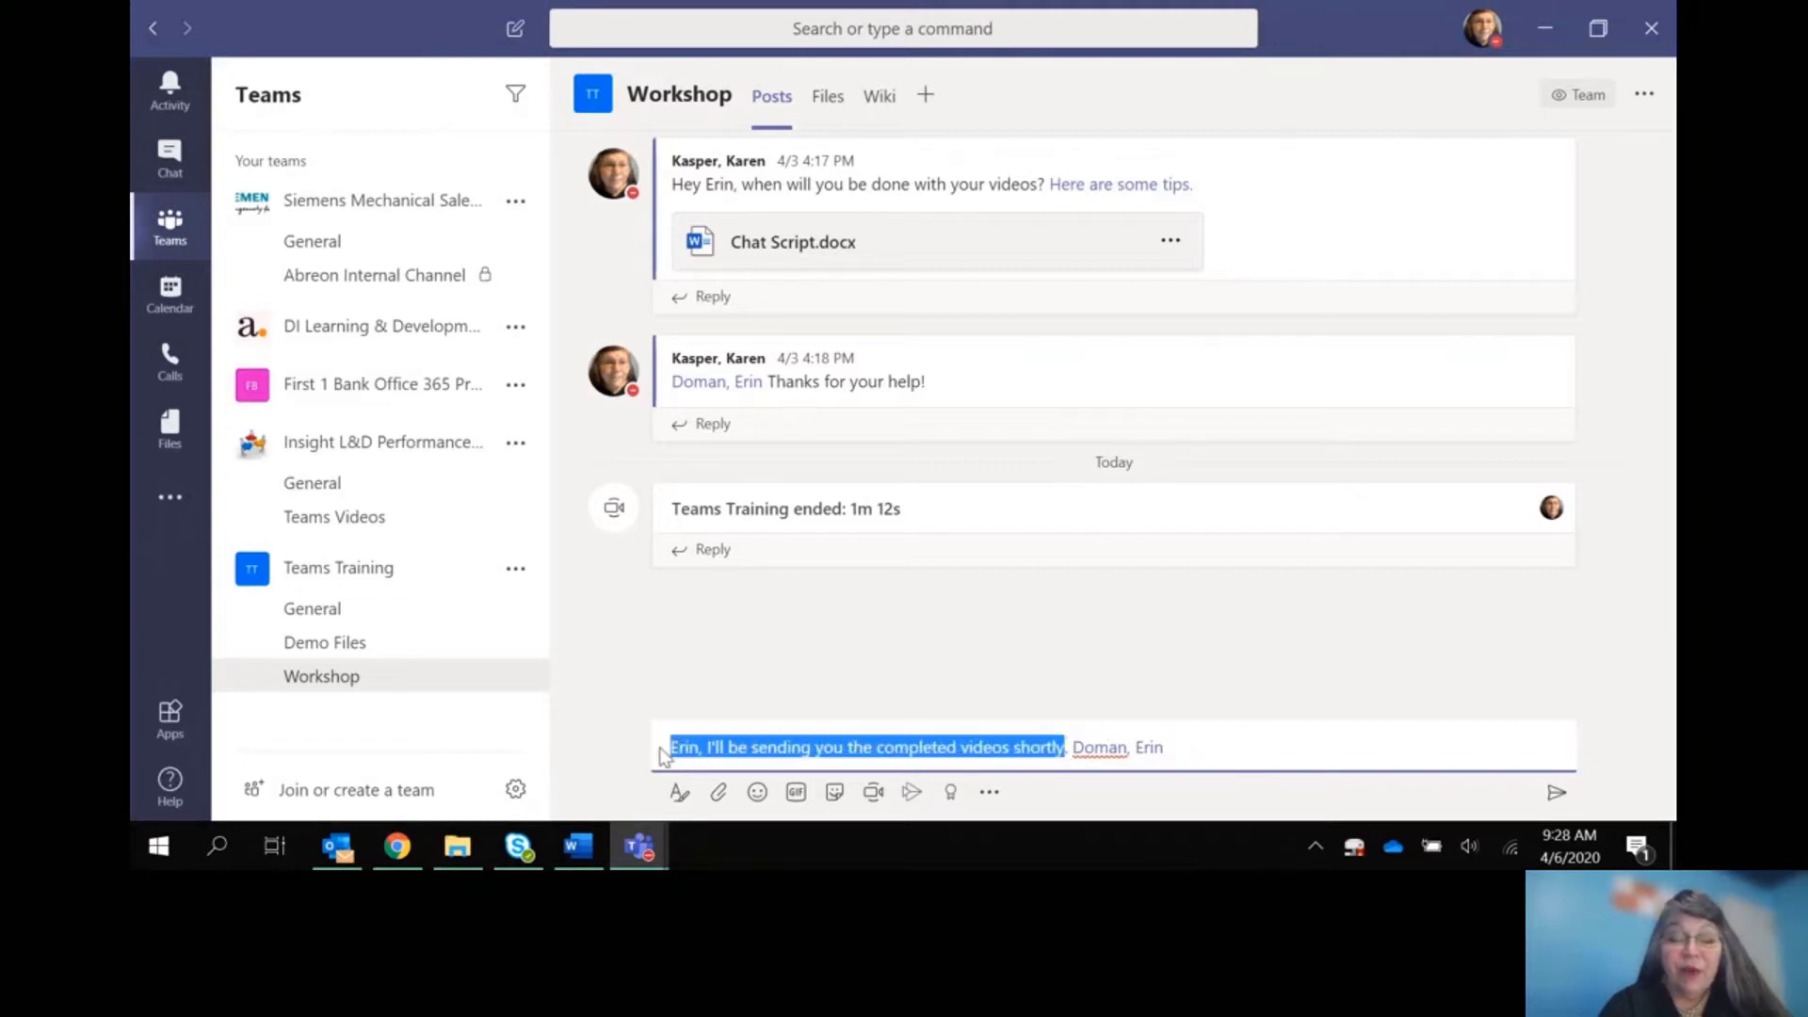
click(677, 796)
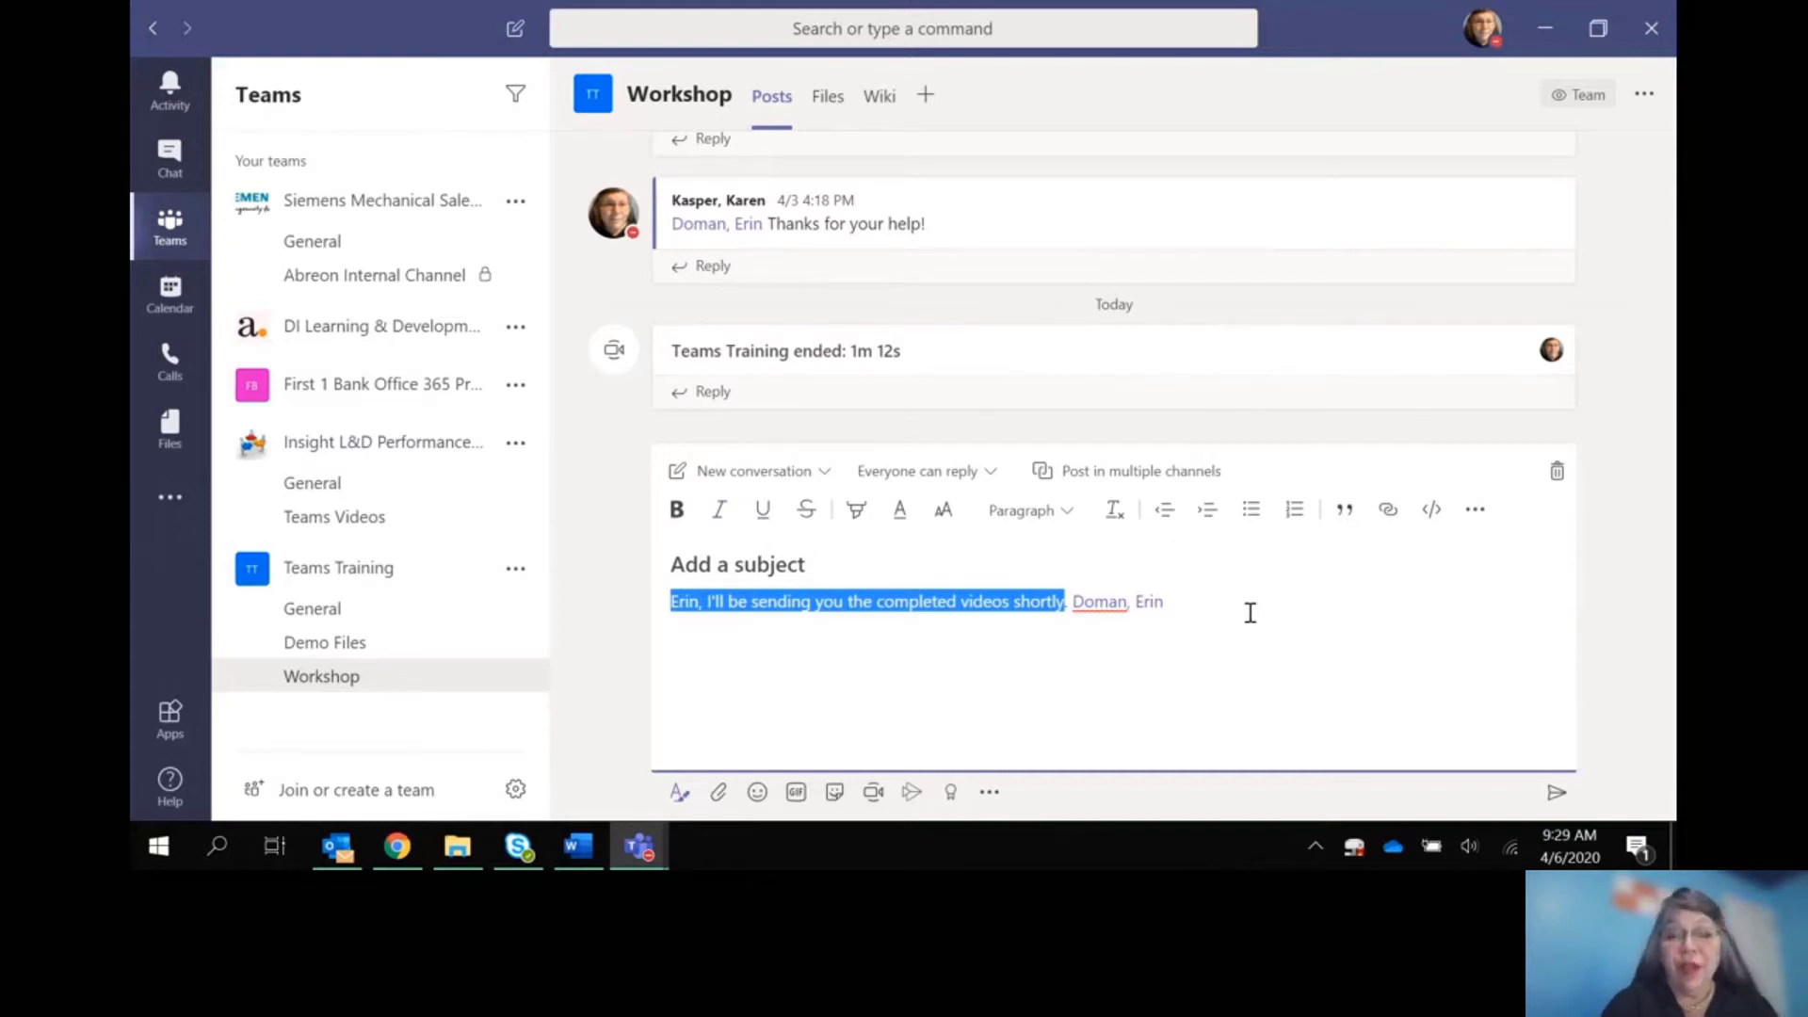
click(722, 511)
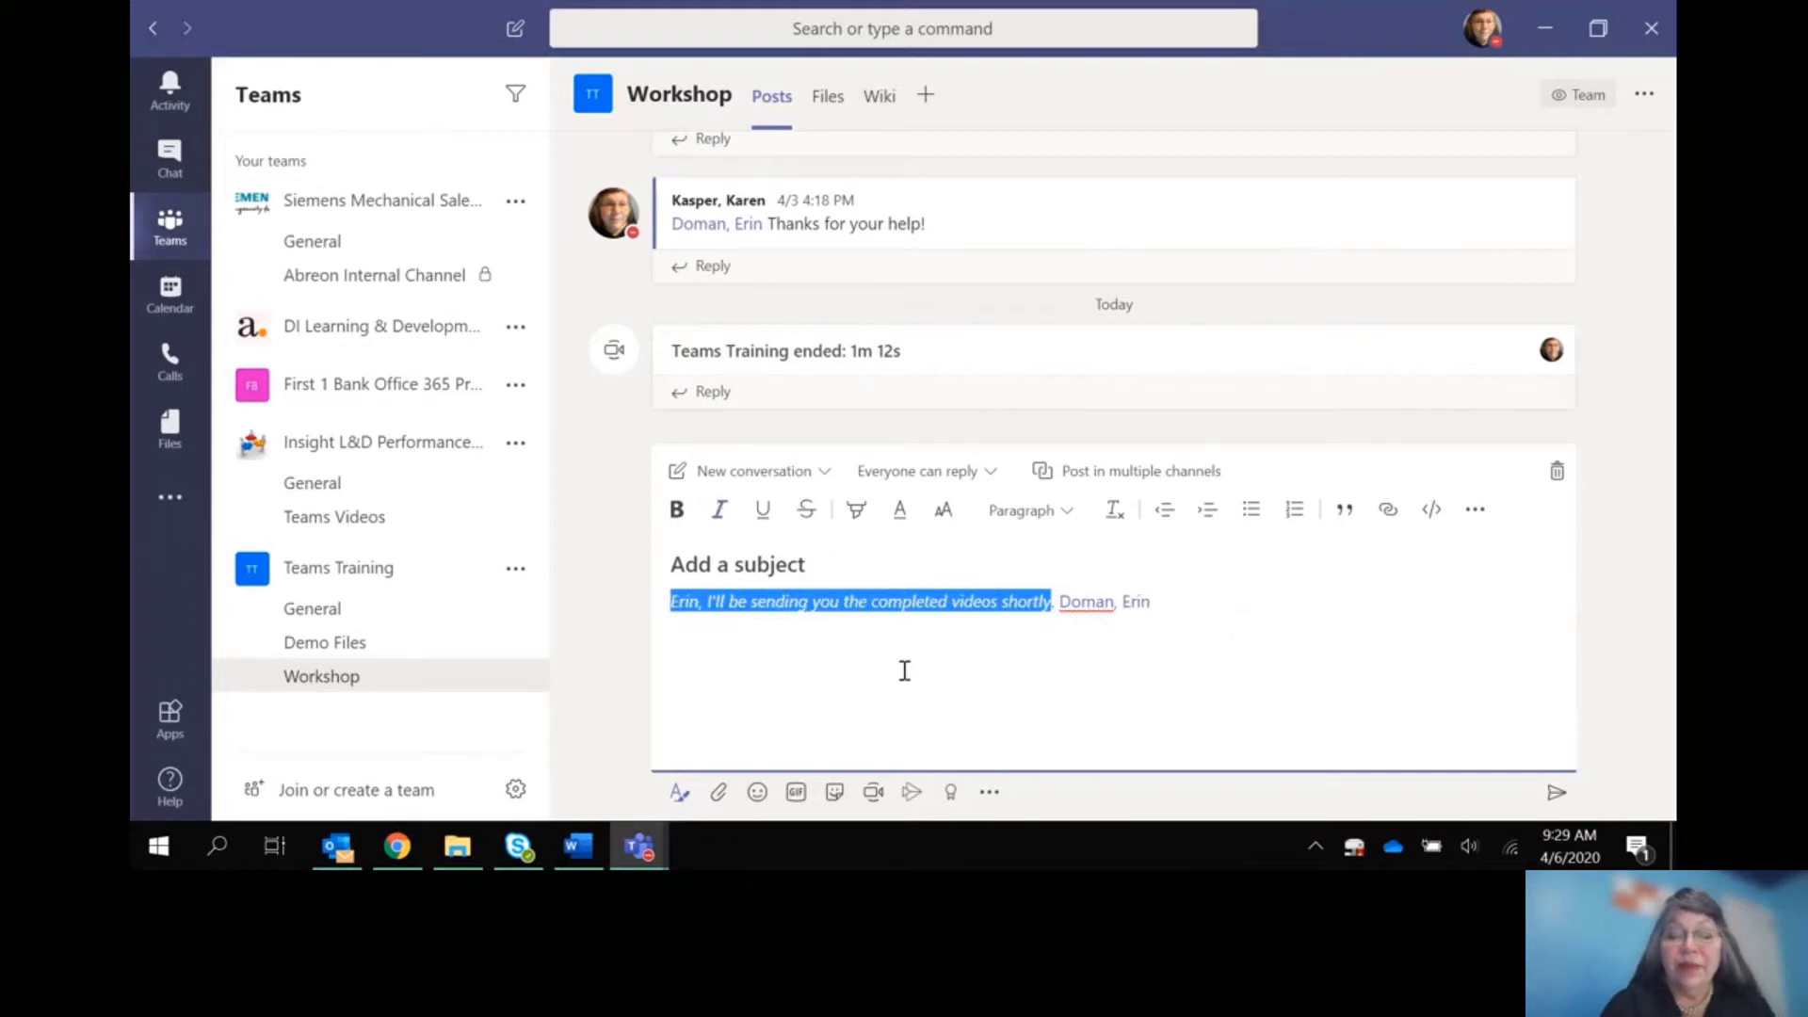
click(1054, 610)
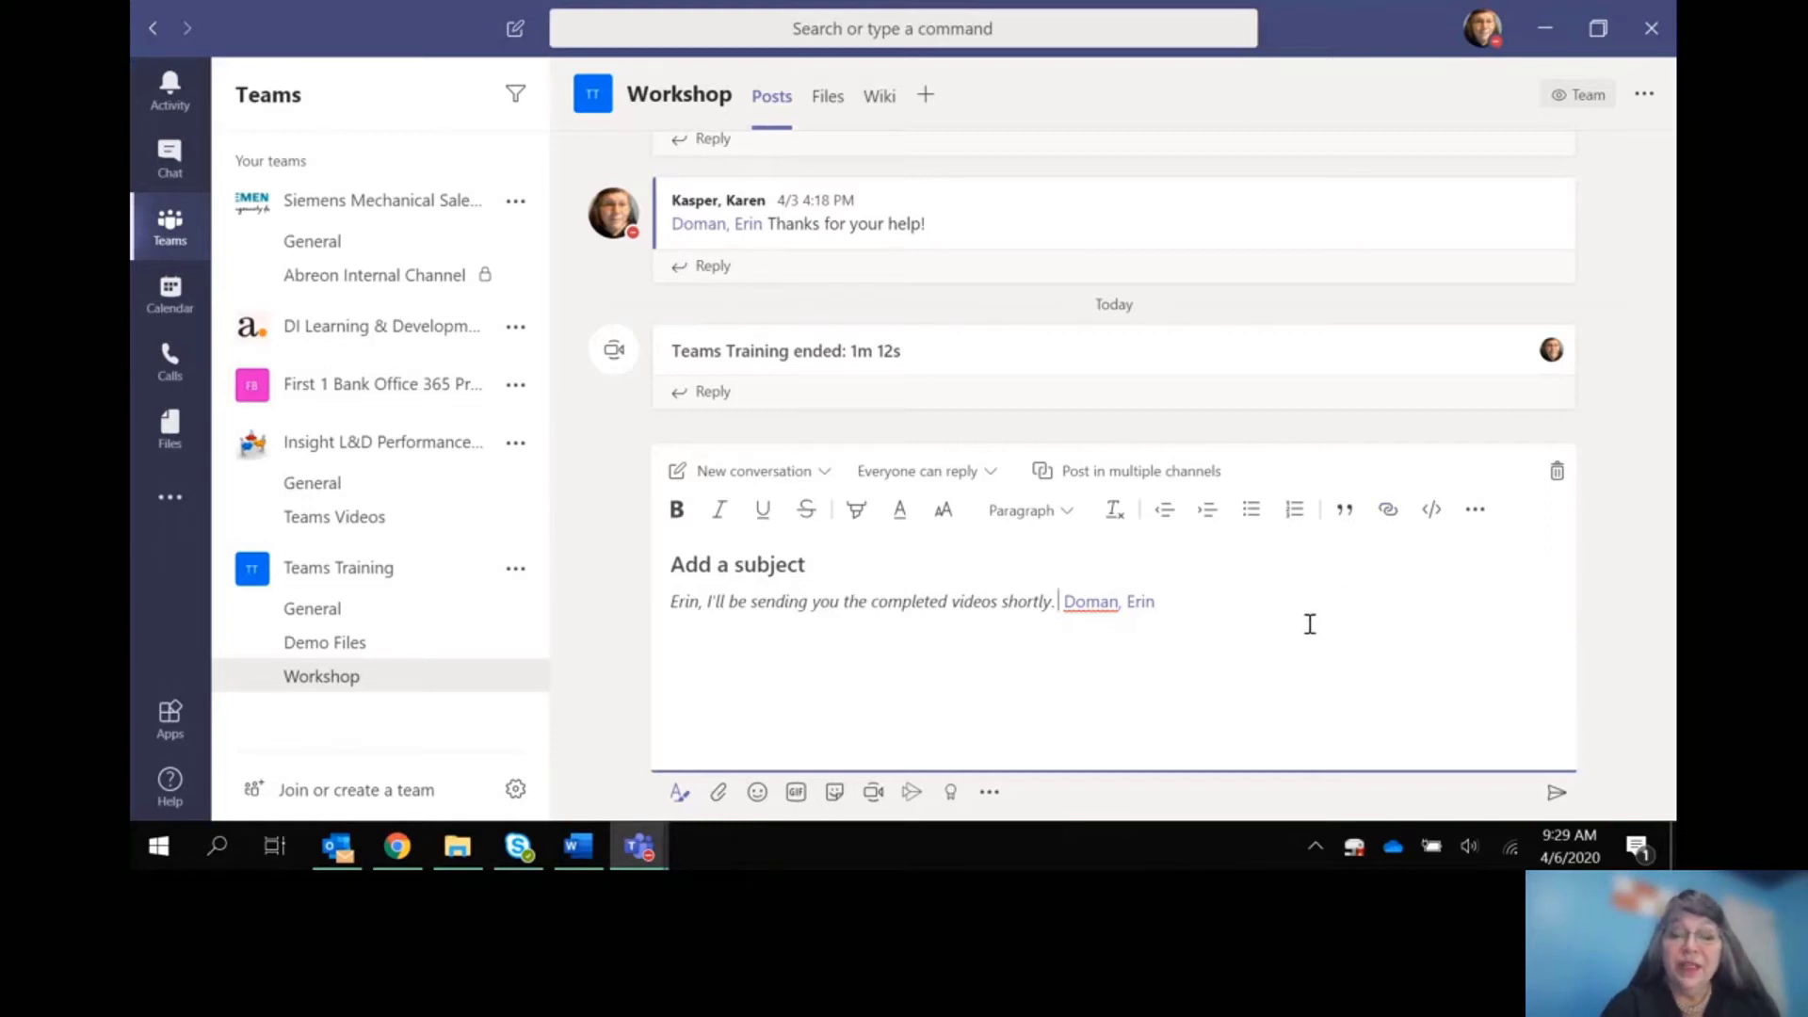
Step: Switch to Chrome, copy the address products.office.com/en-US/microsoft-teams/group-chat-software and return to Microsoft Teams
click(400, 850)
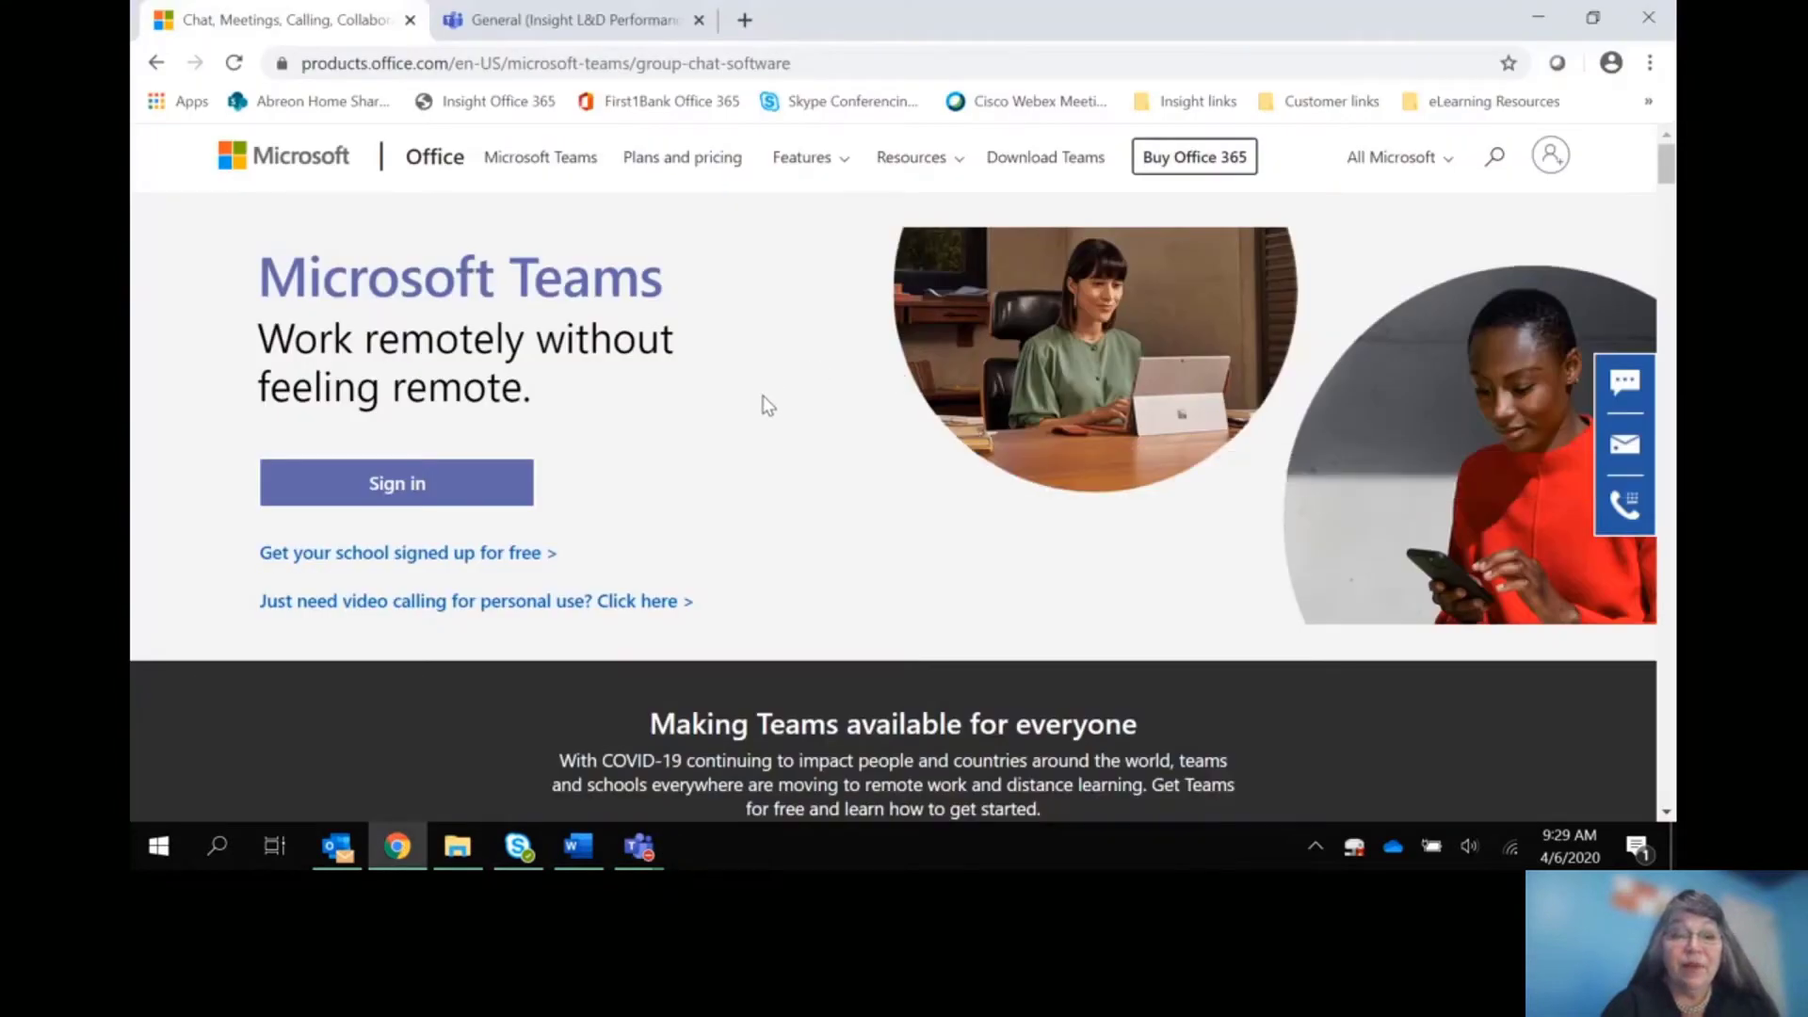
click(902, 59)
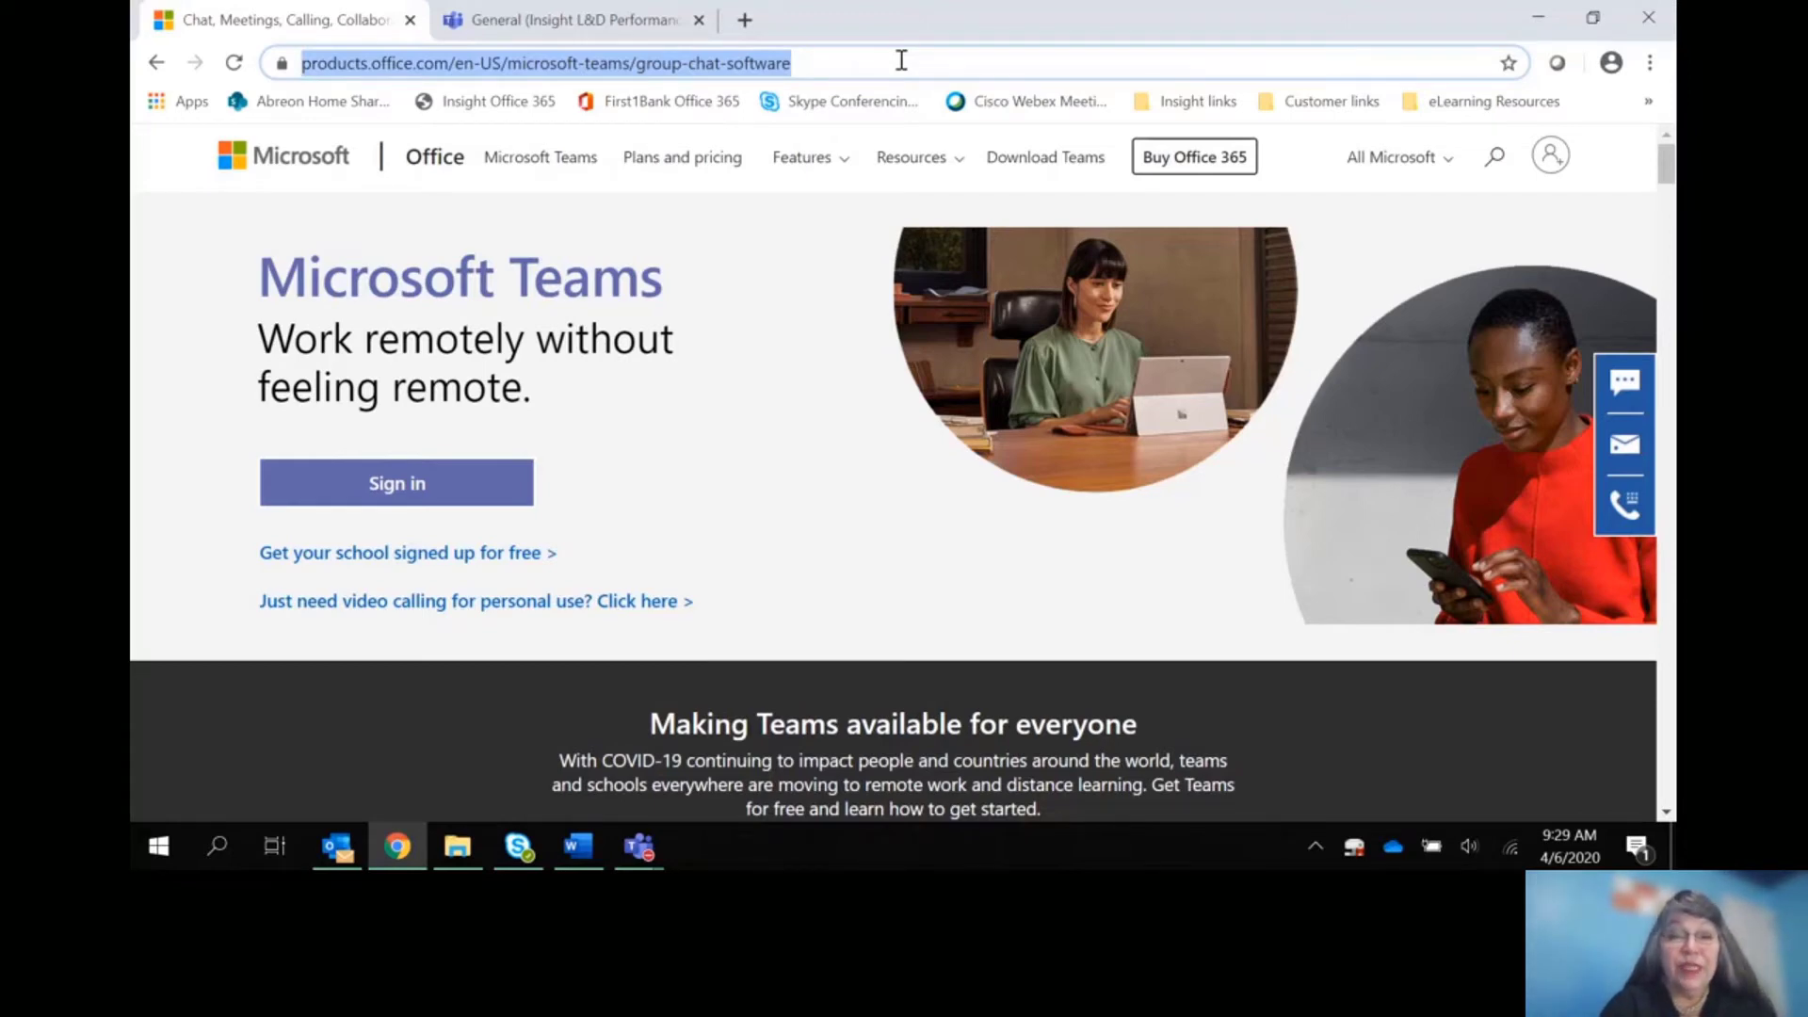
click(1533, 30)
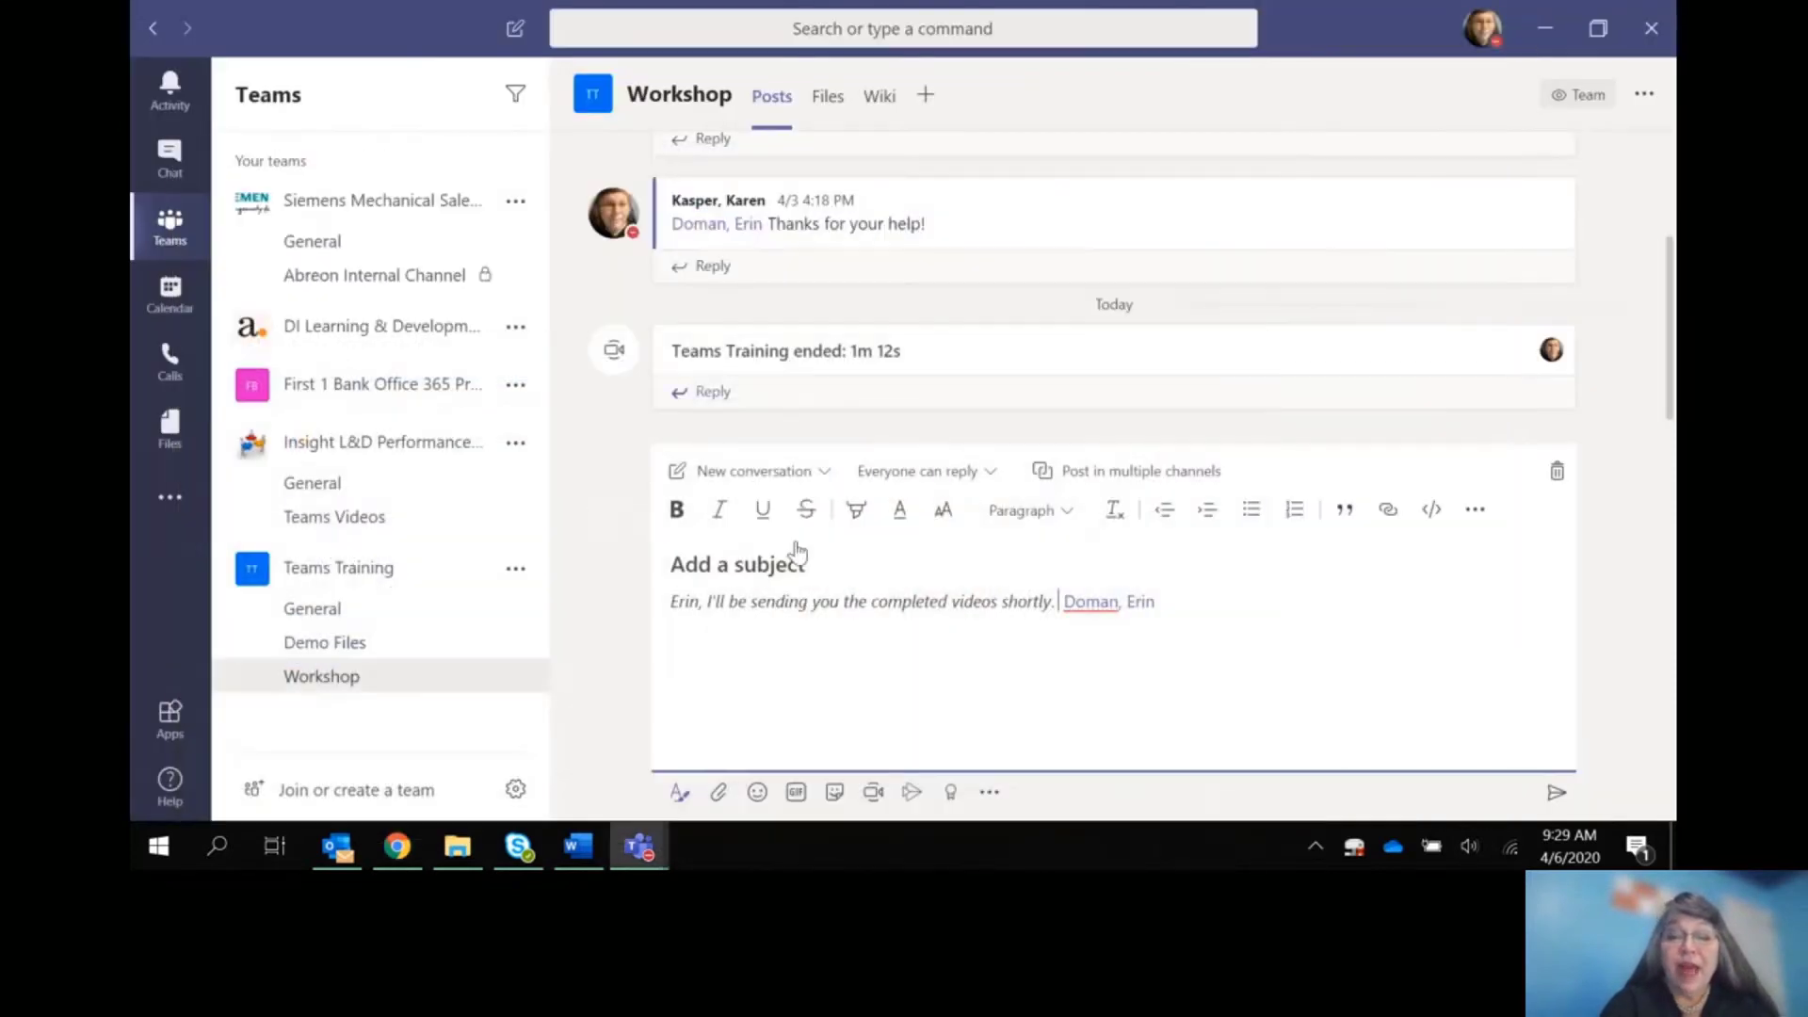
Step: Insert a link to the copied web address before the mention, with the display text "Here's some Teams information."
click(1387, 513)
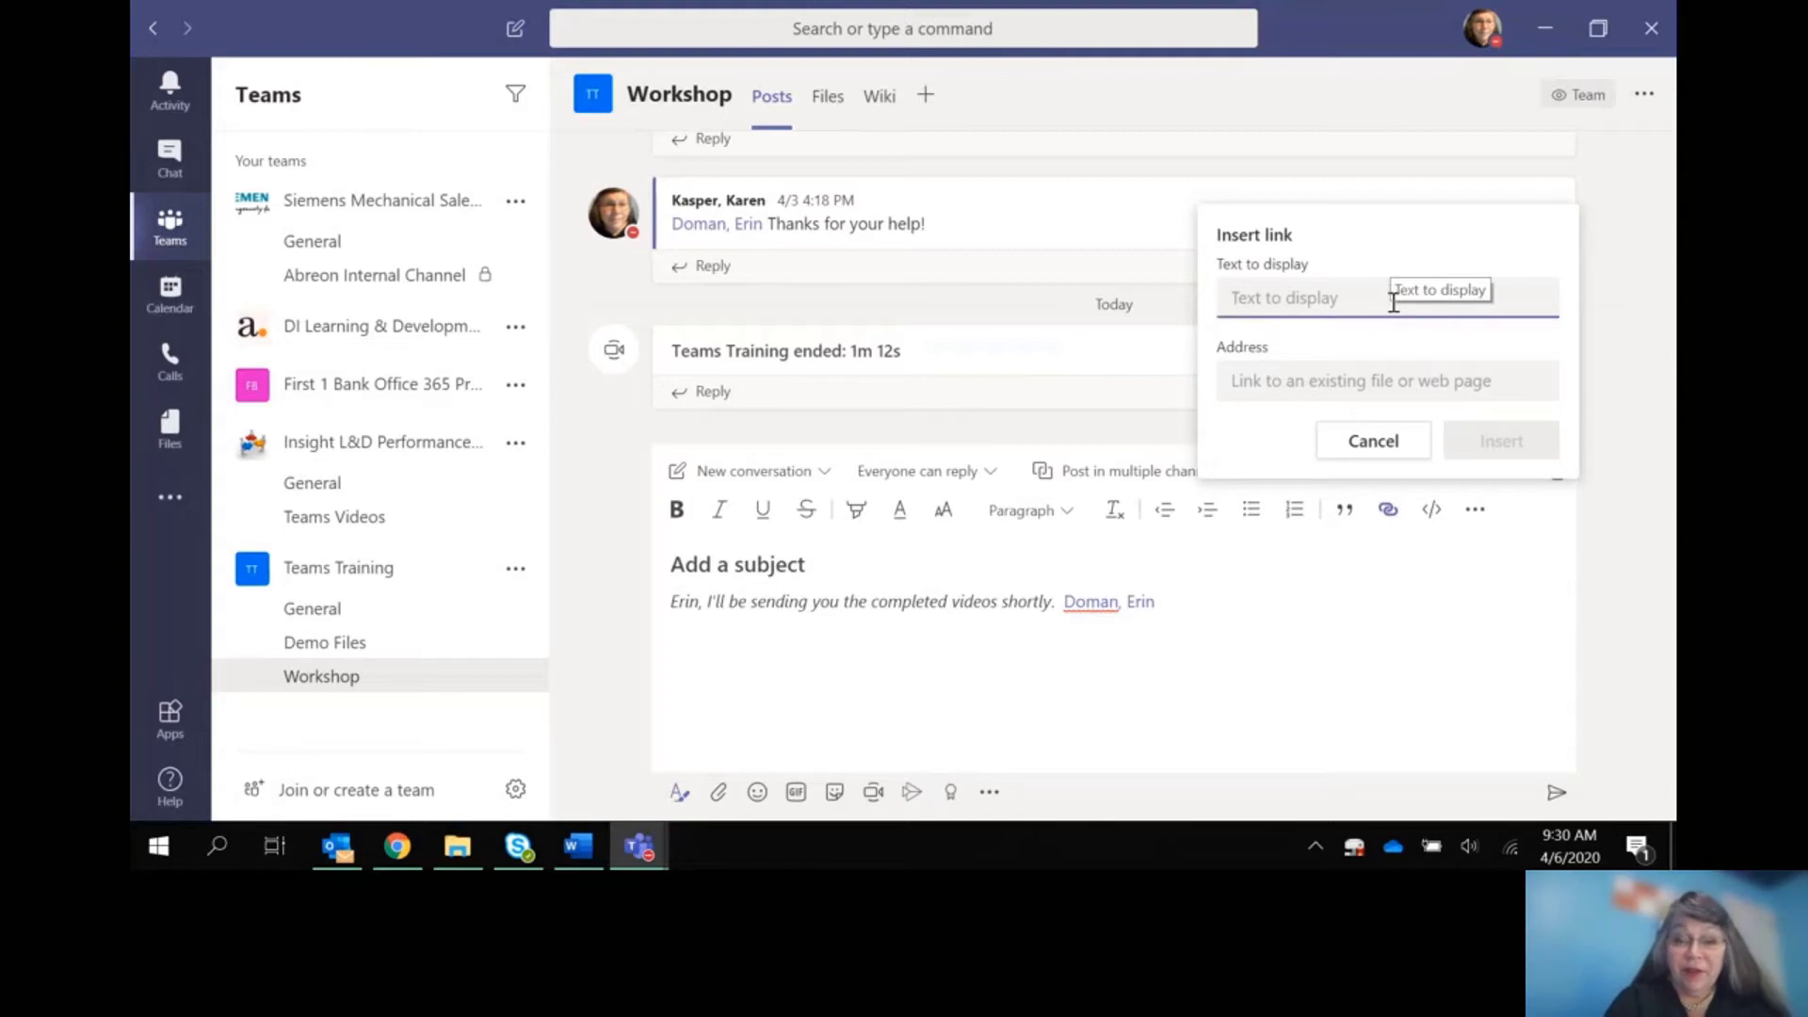
text(Here')
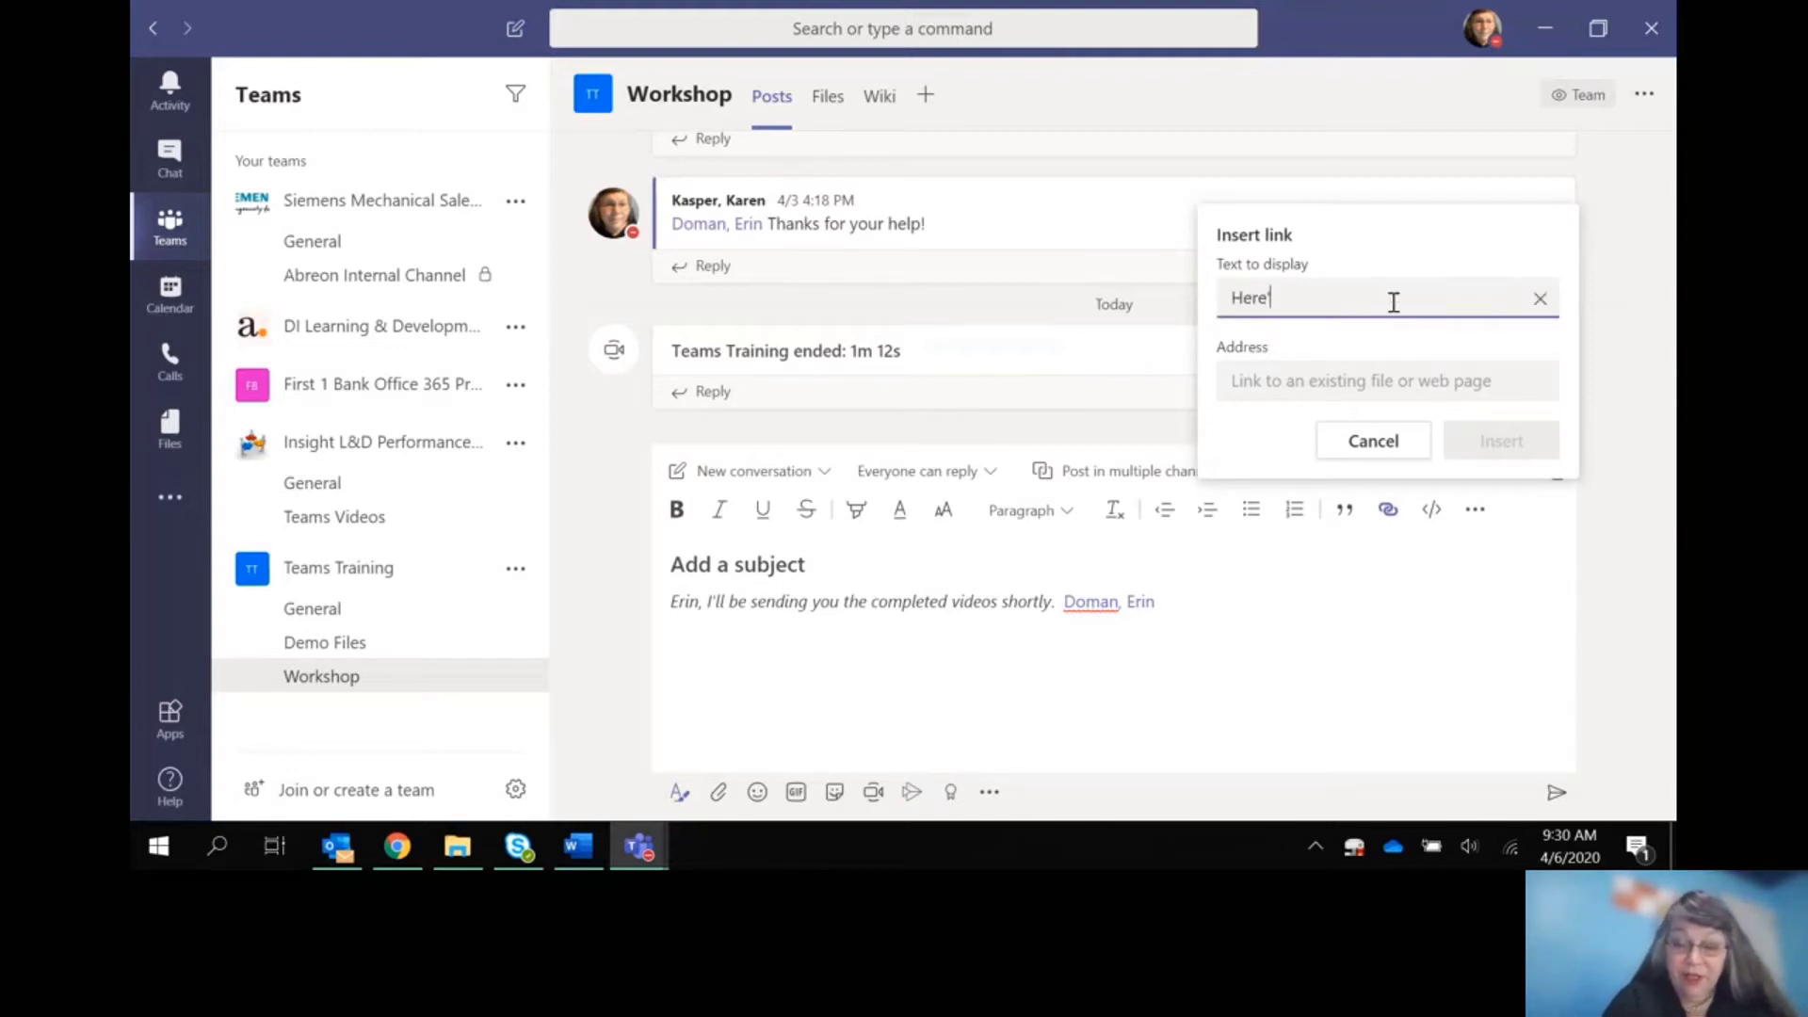
text(s some mTeam)
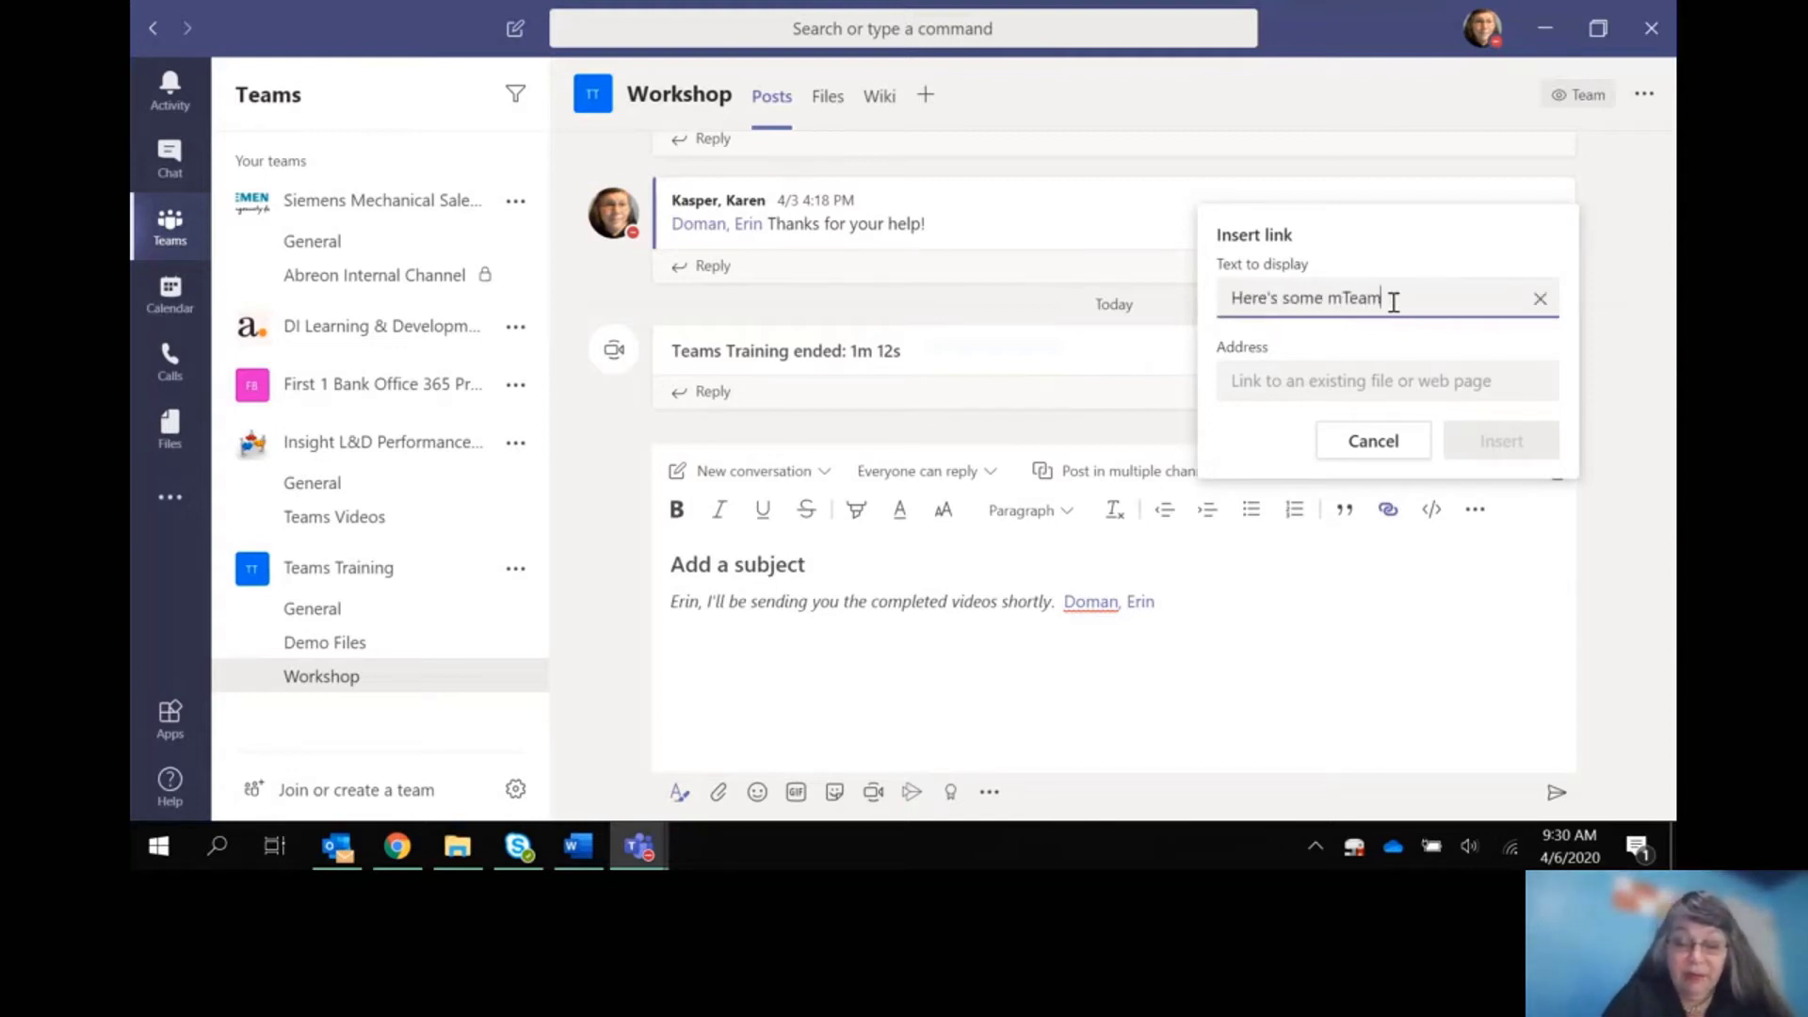
text(s information.)
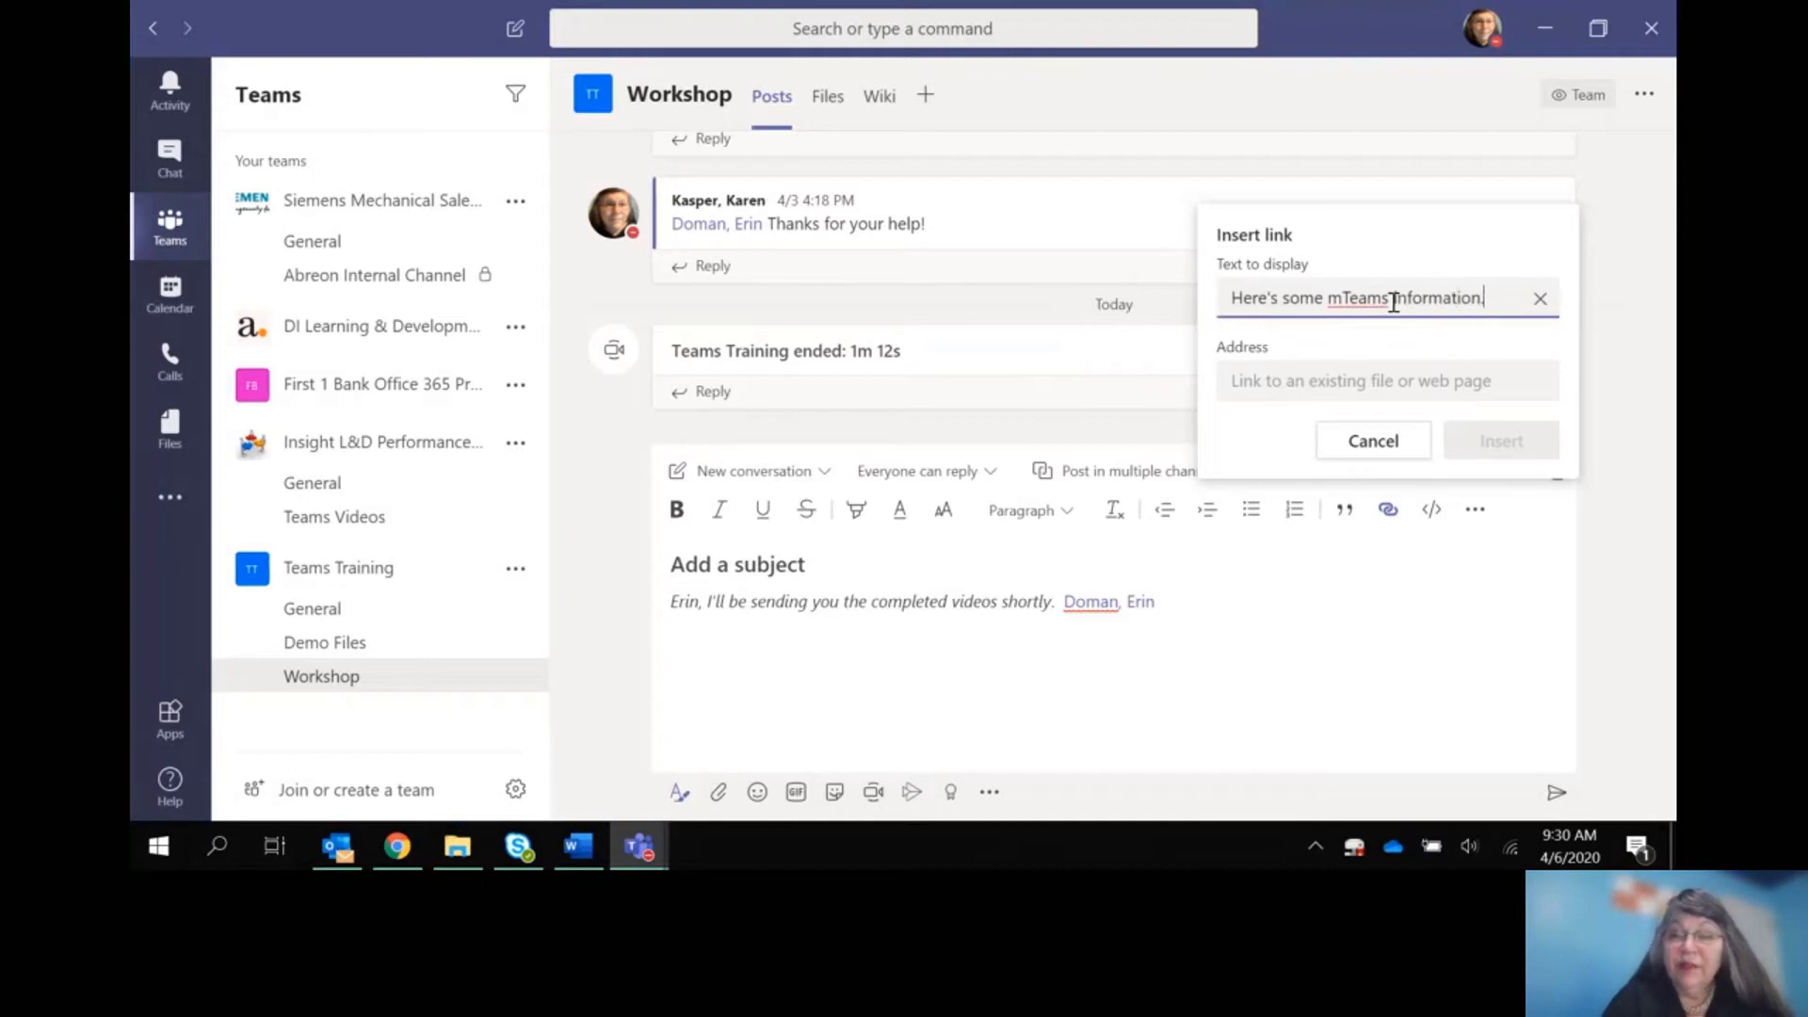
click(1283, 375)
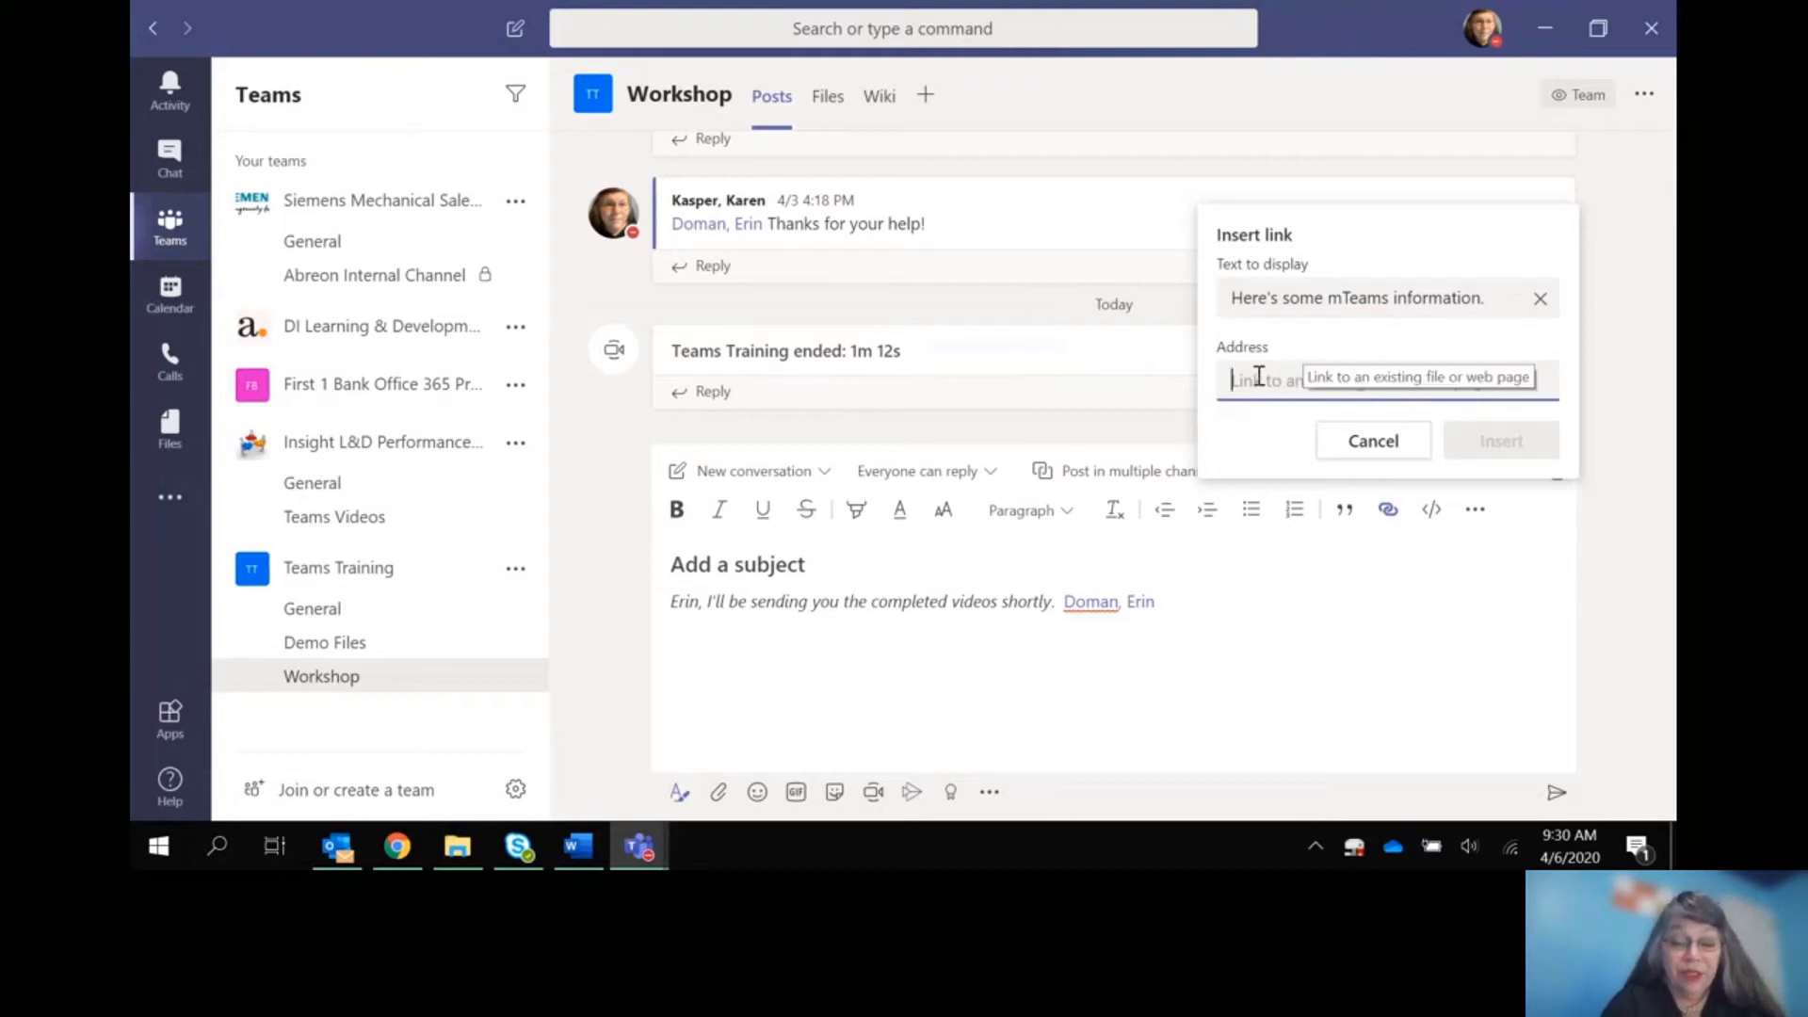
key(ctrl+v)
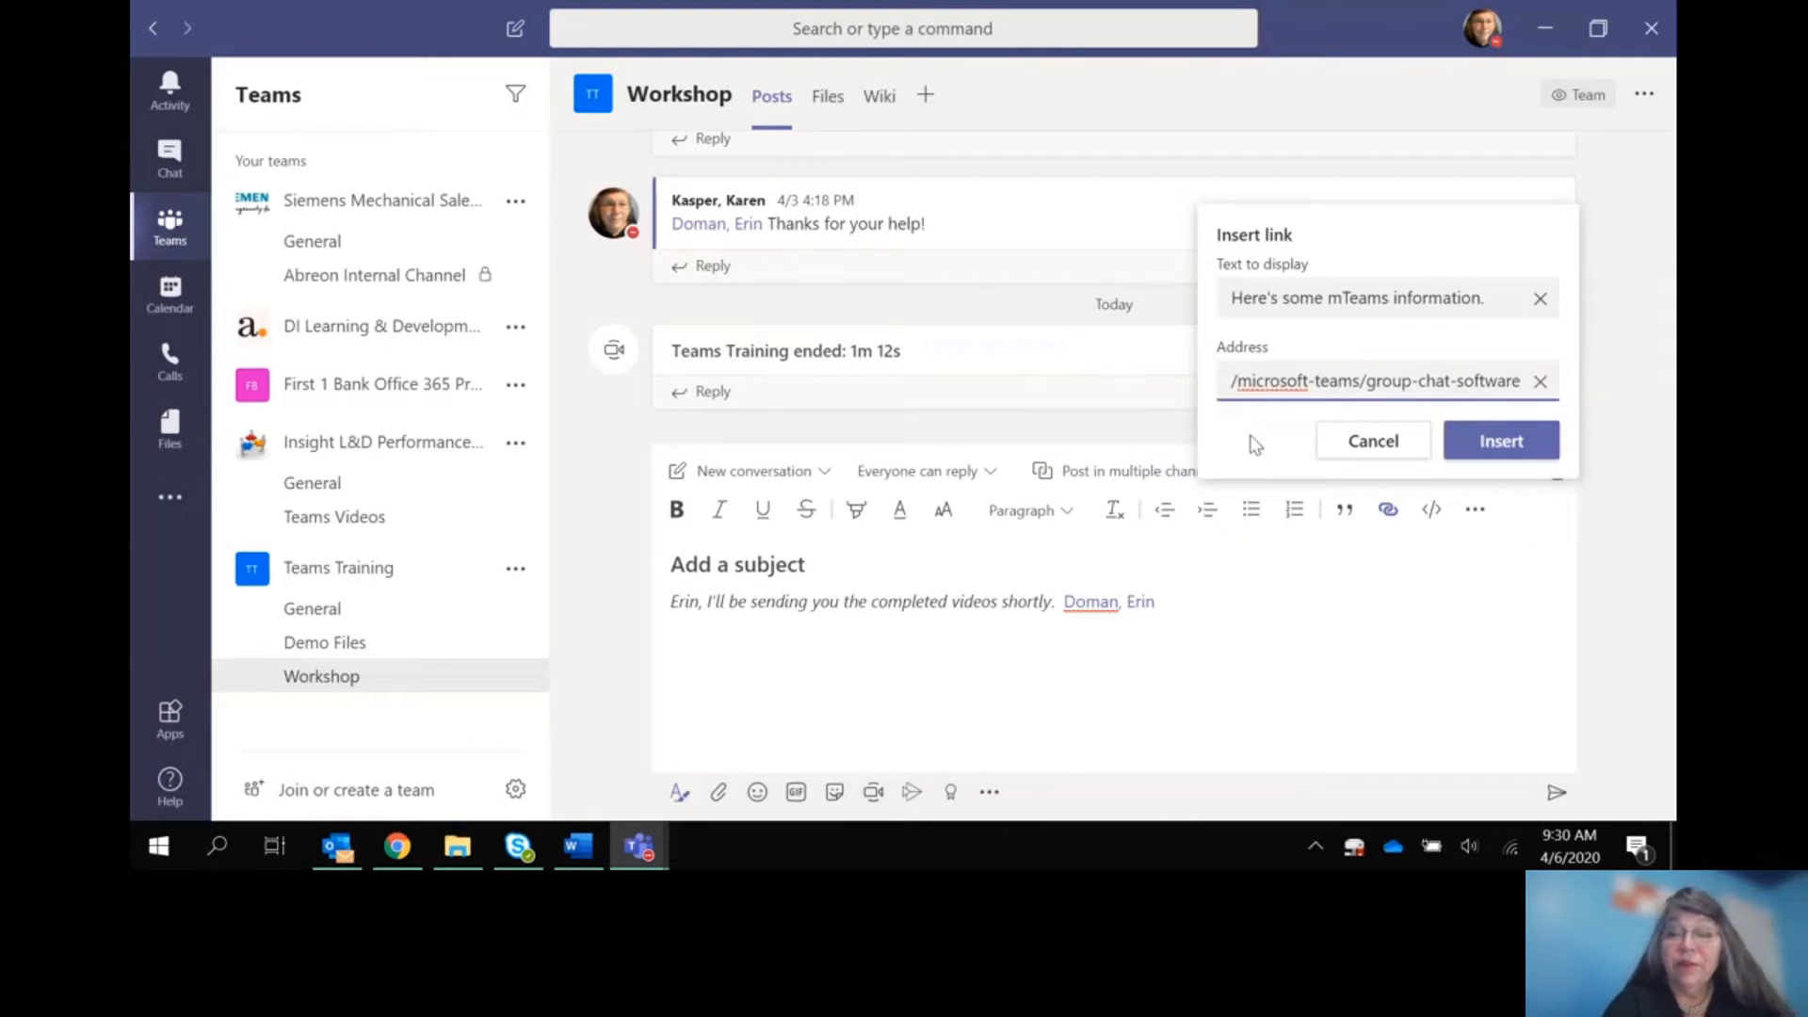
click(1484, 455)
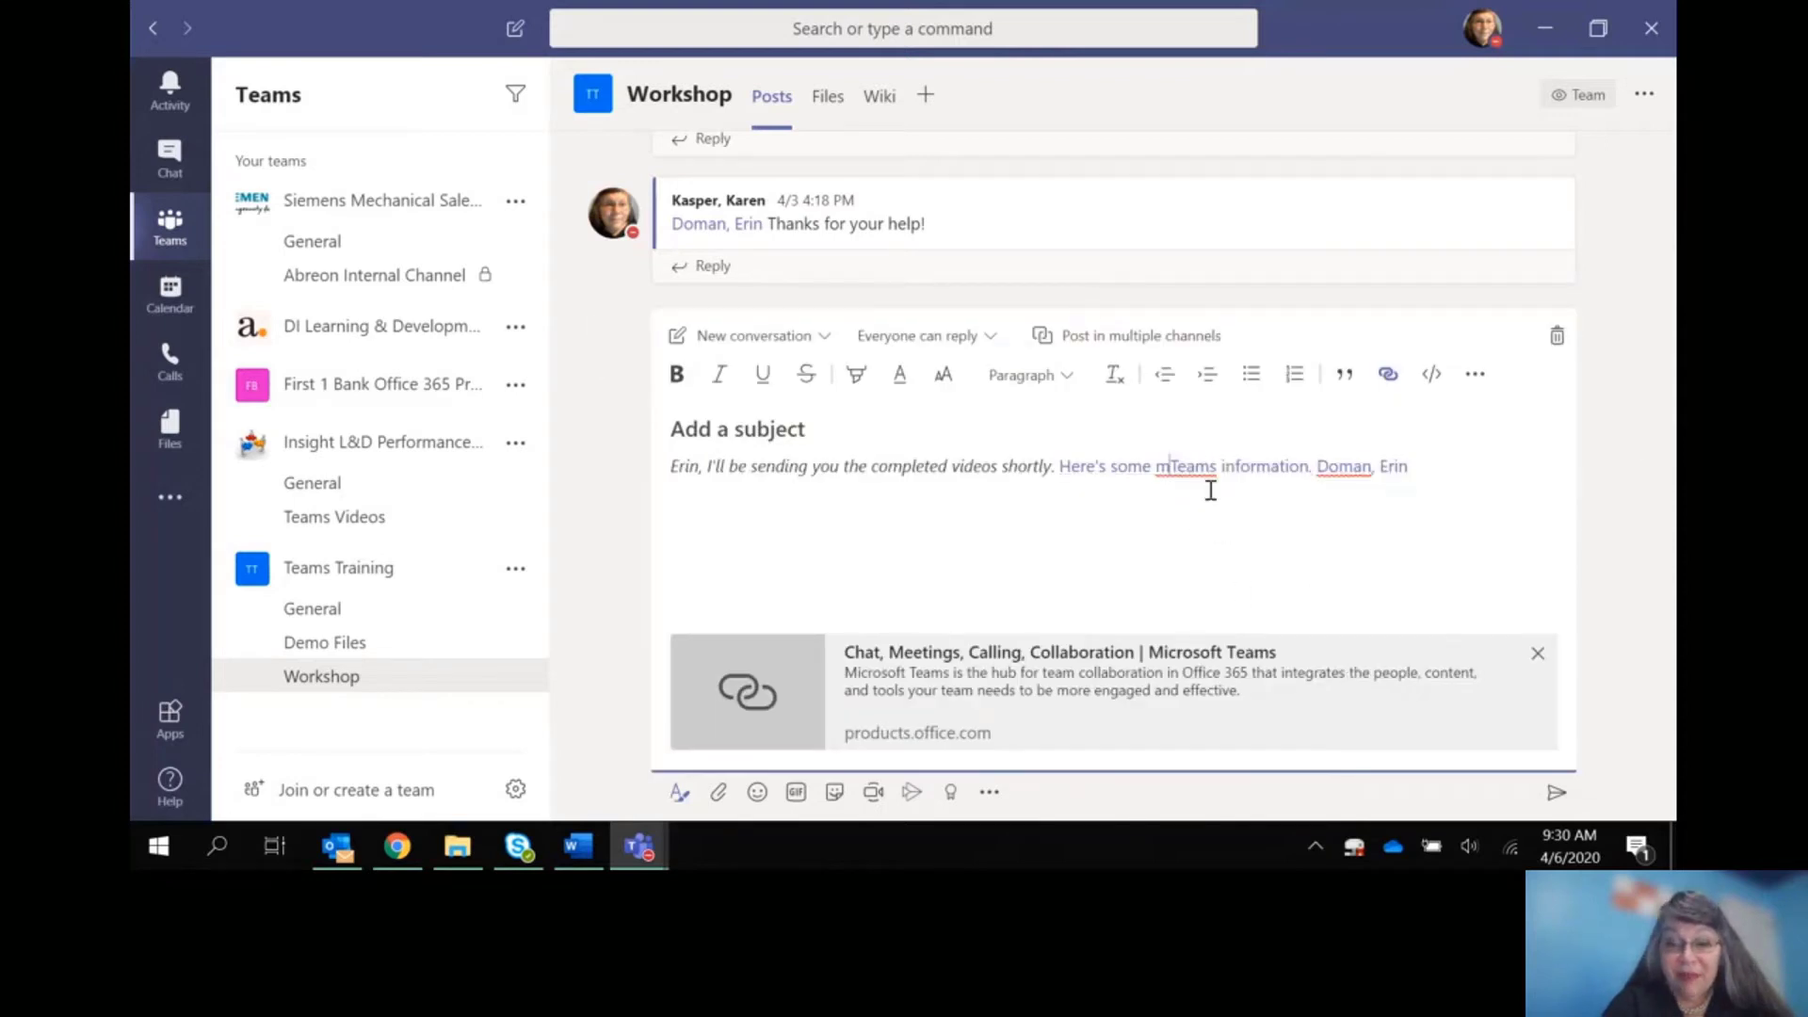
key(BackSpace)
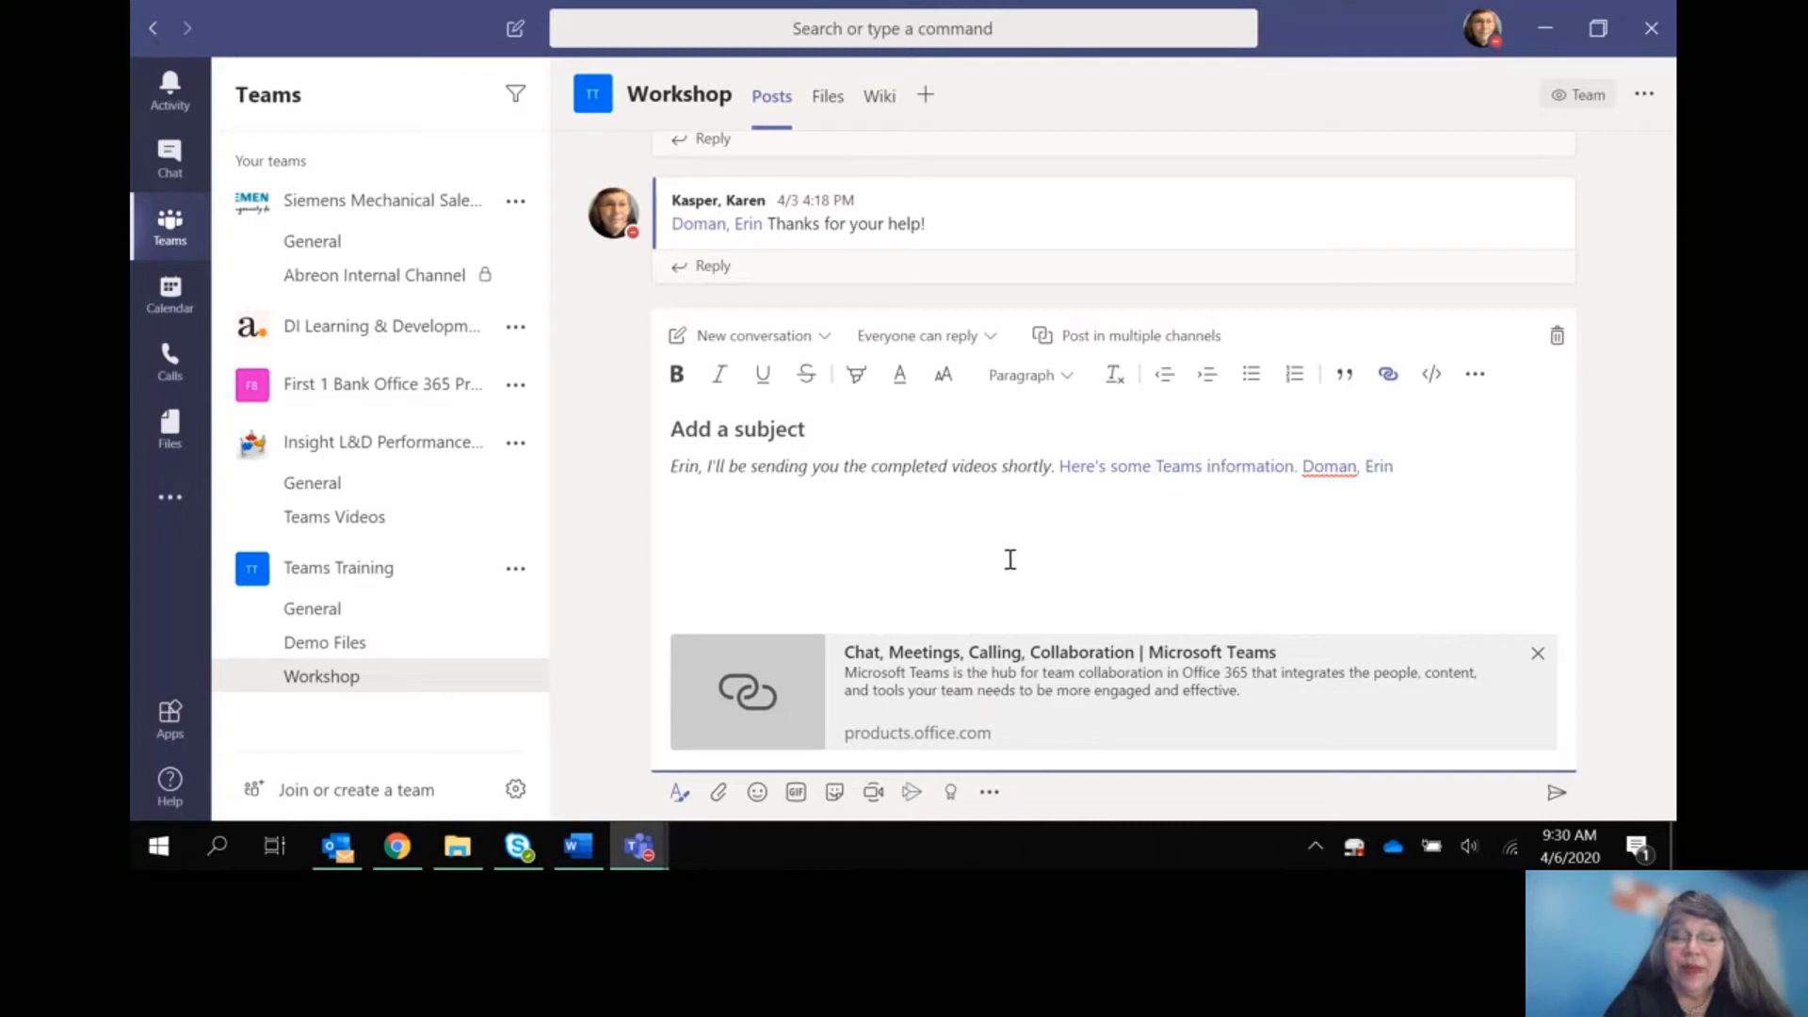
Step: Attach a copy of Teams Video Topics.docx from the recent files and send the post to the Workshop channel
click(1438, 471)
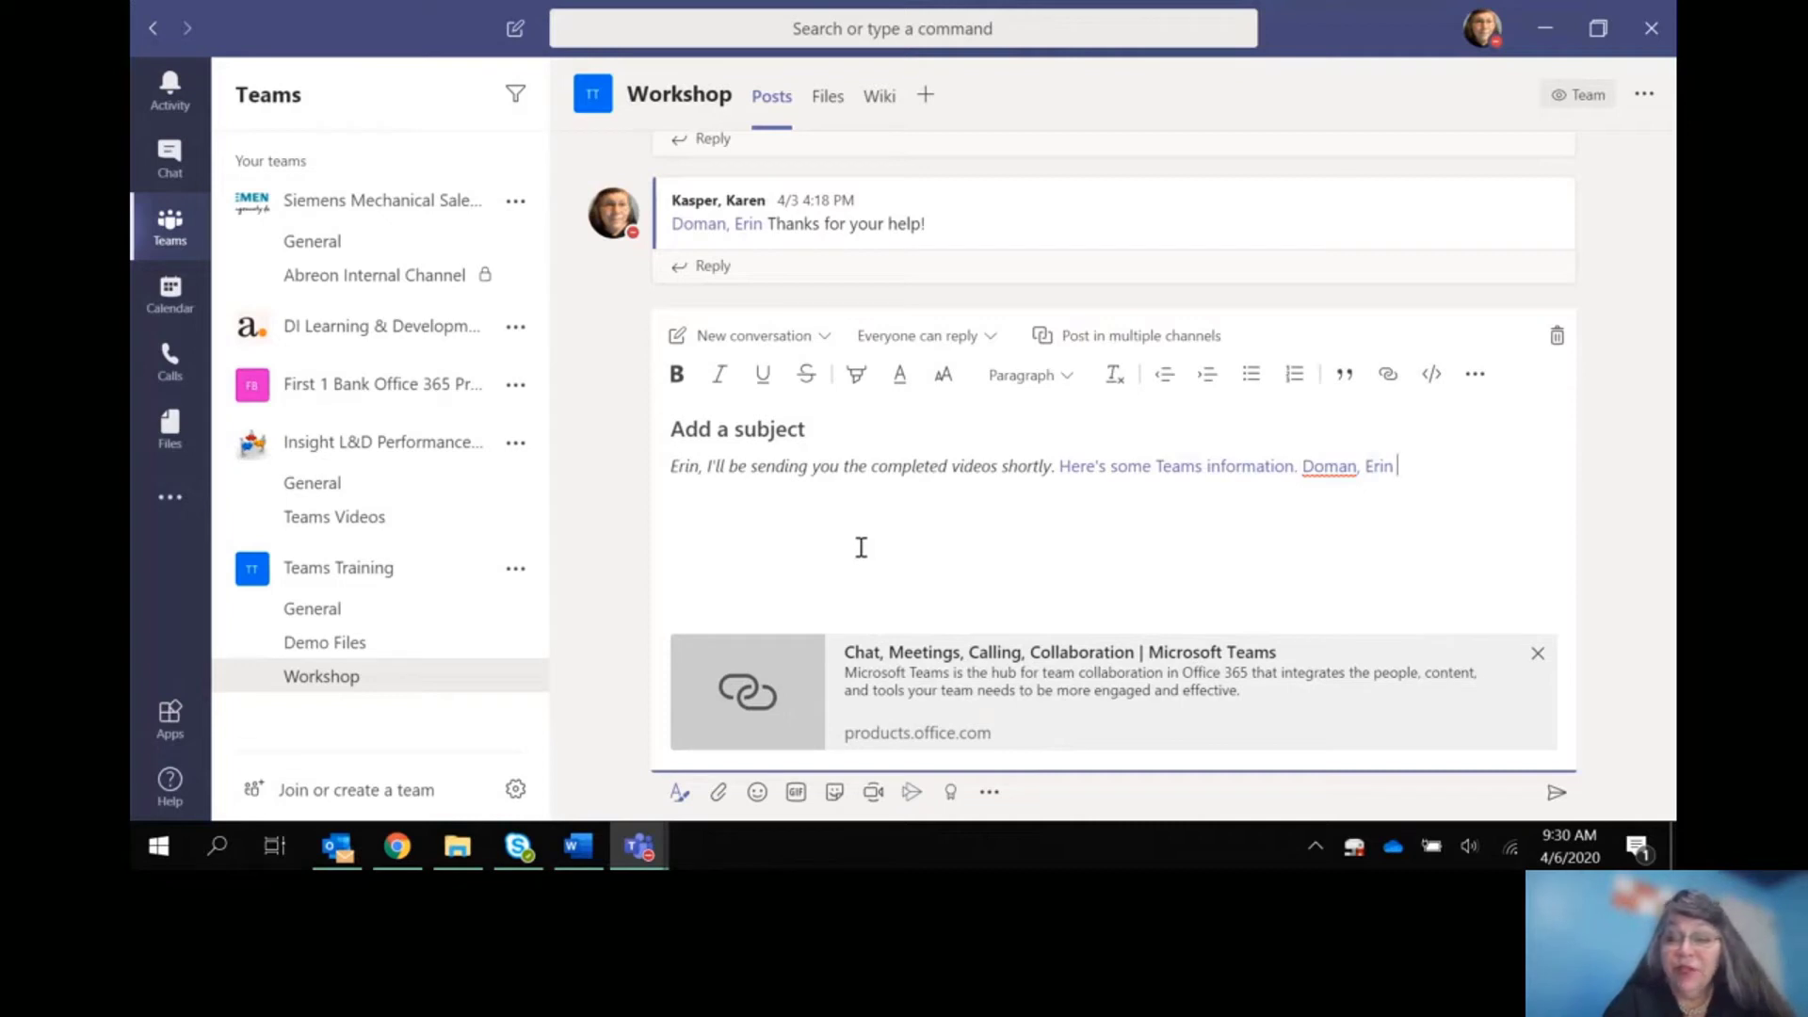
click(717, 797)
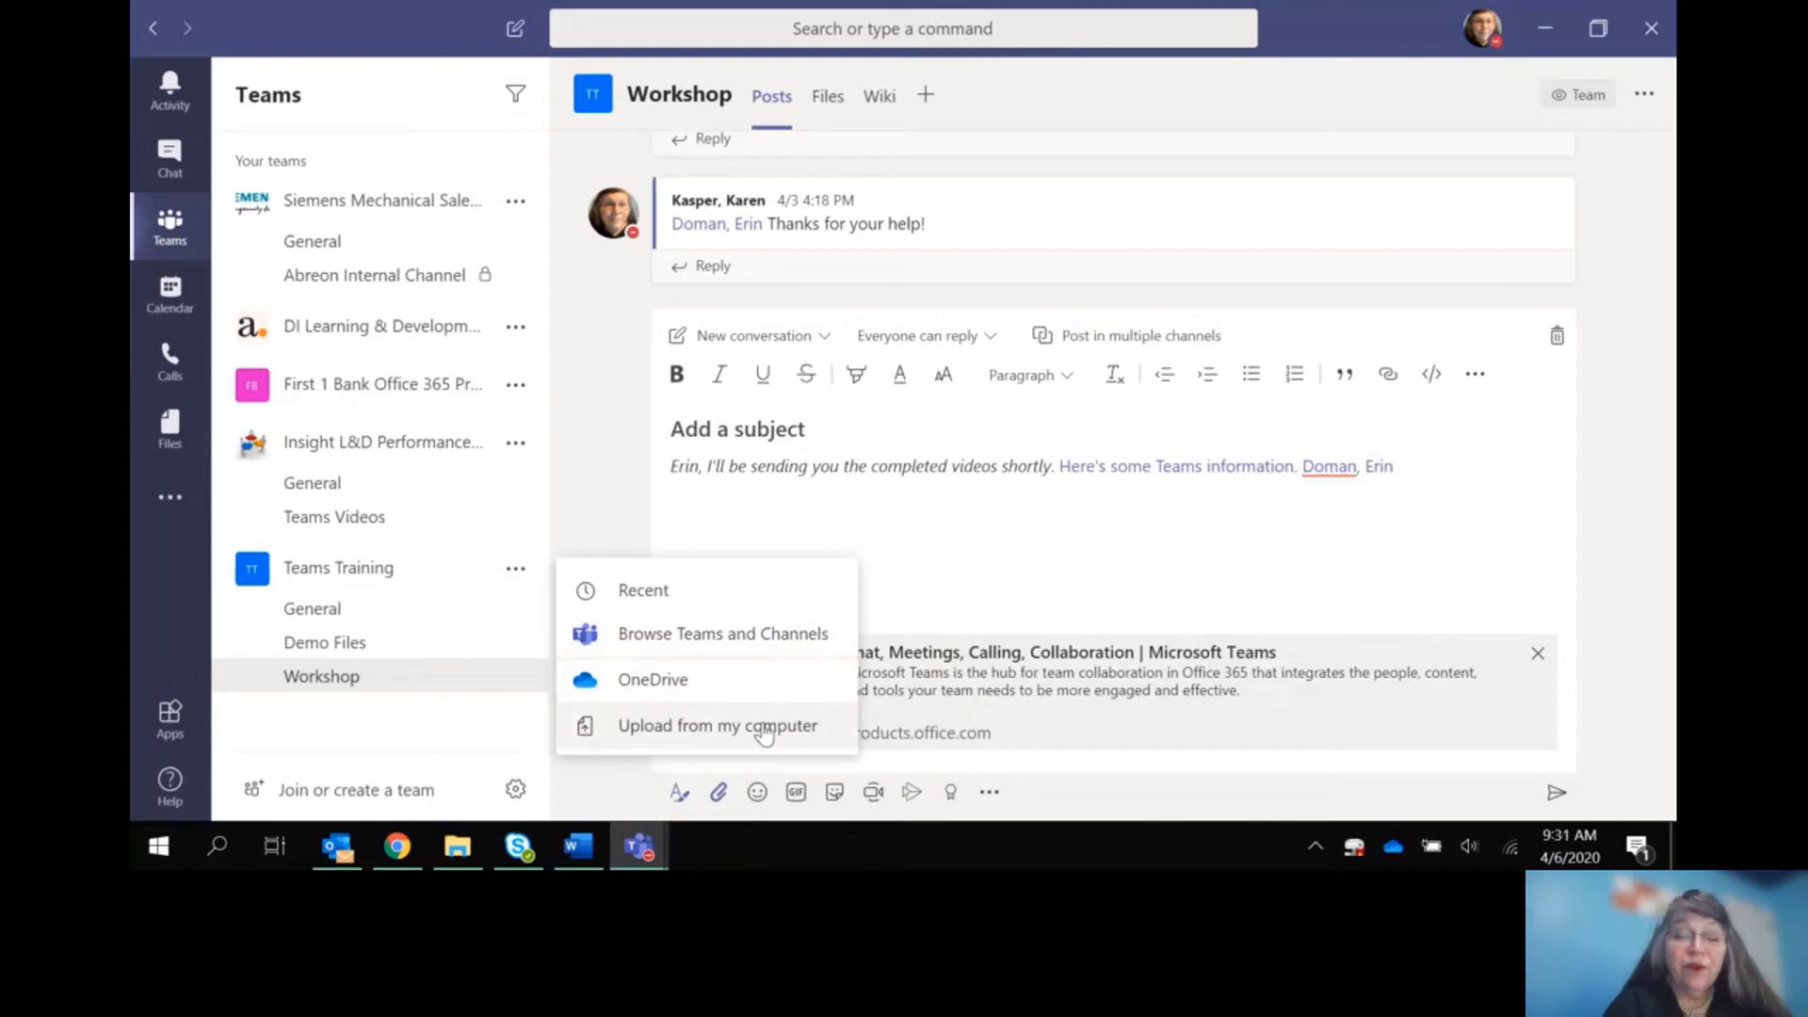
click(704, 601)
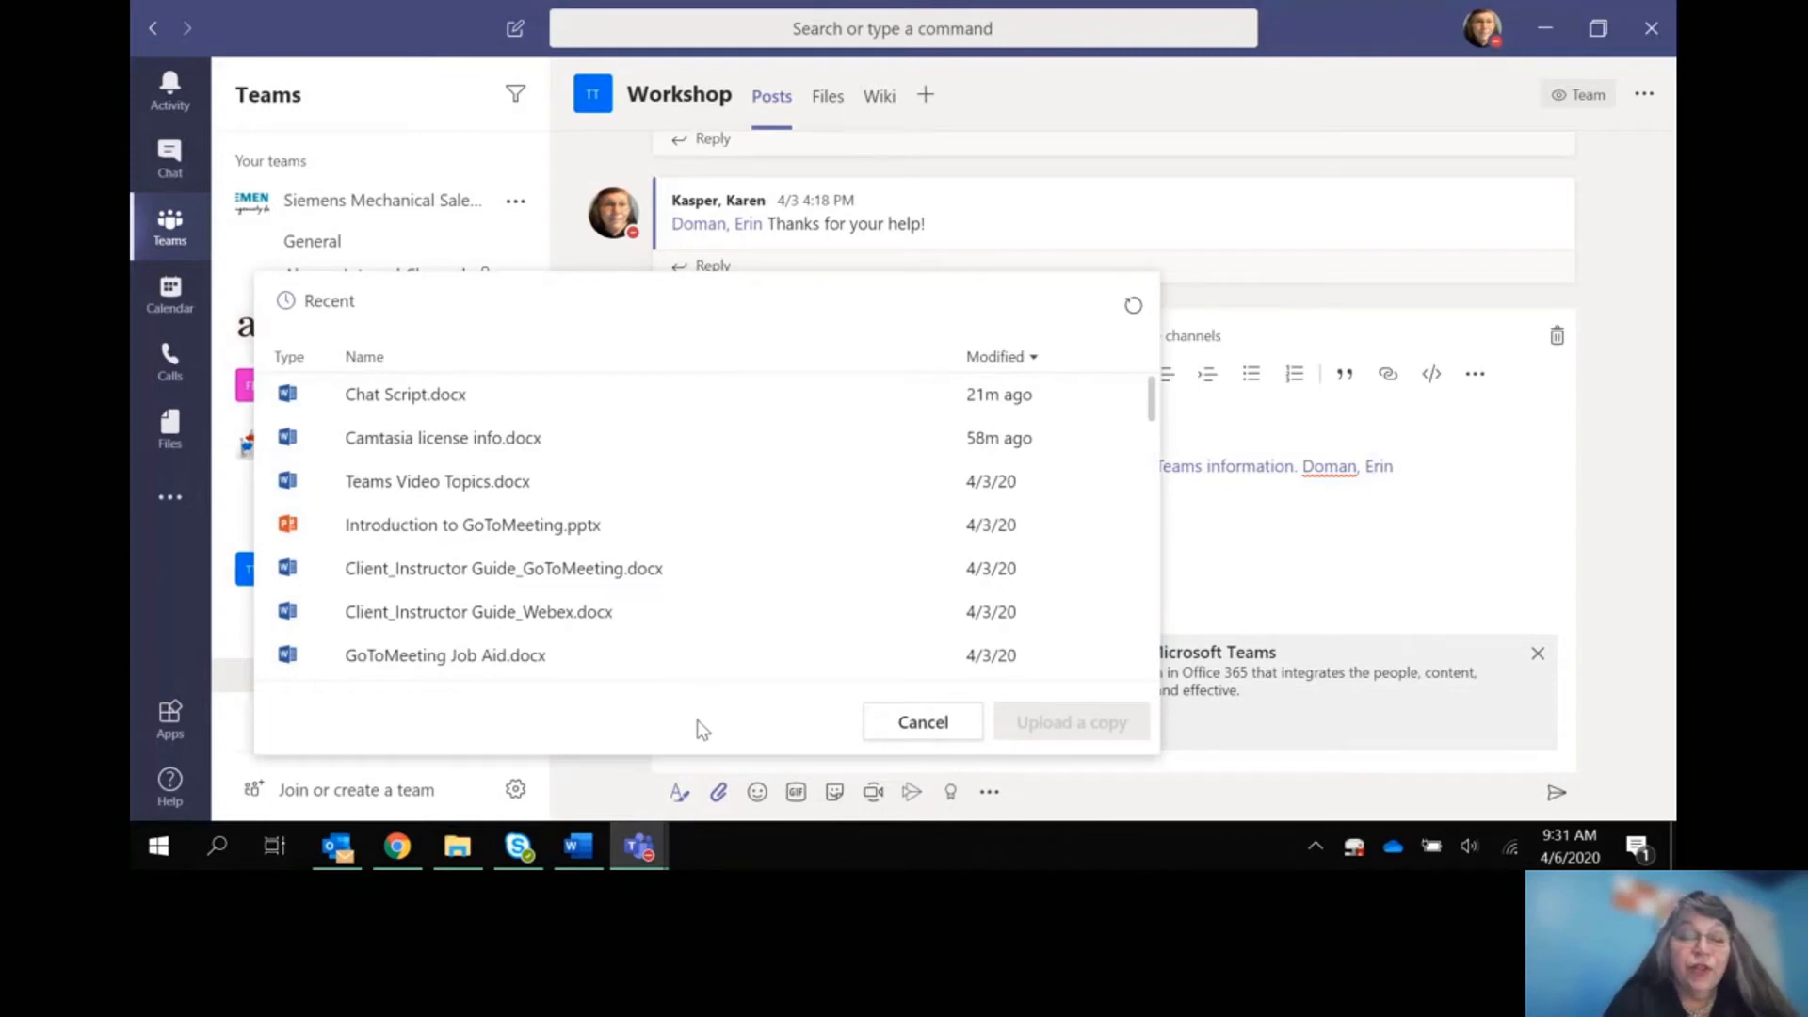
click(501, 489)
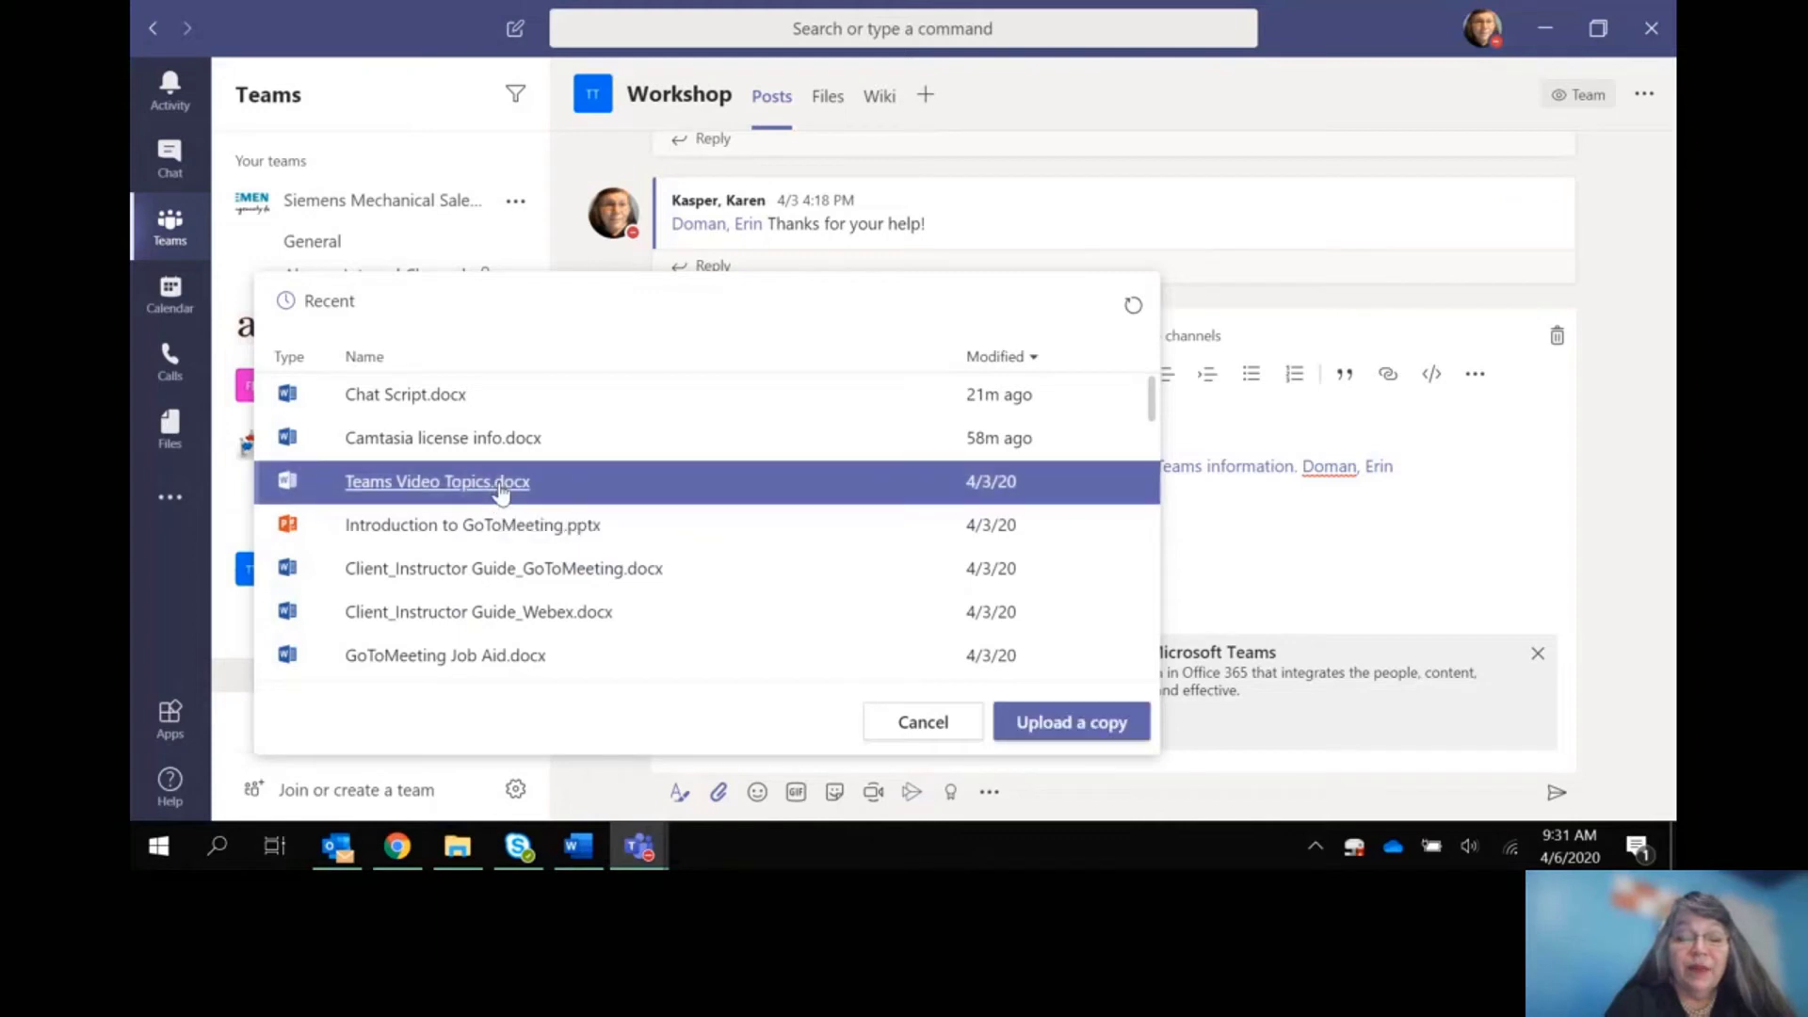
click(1065, 723)
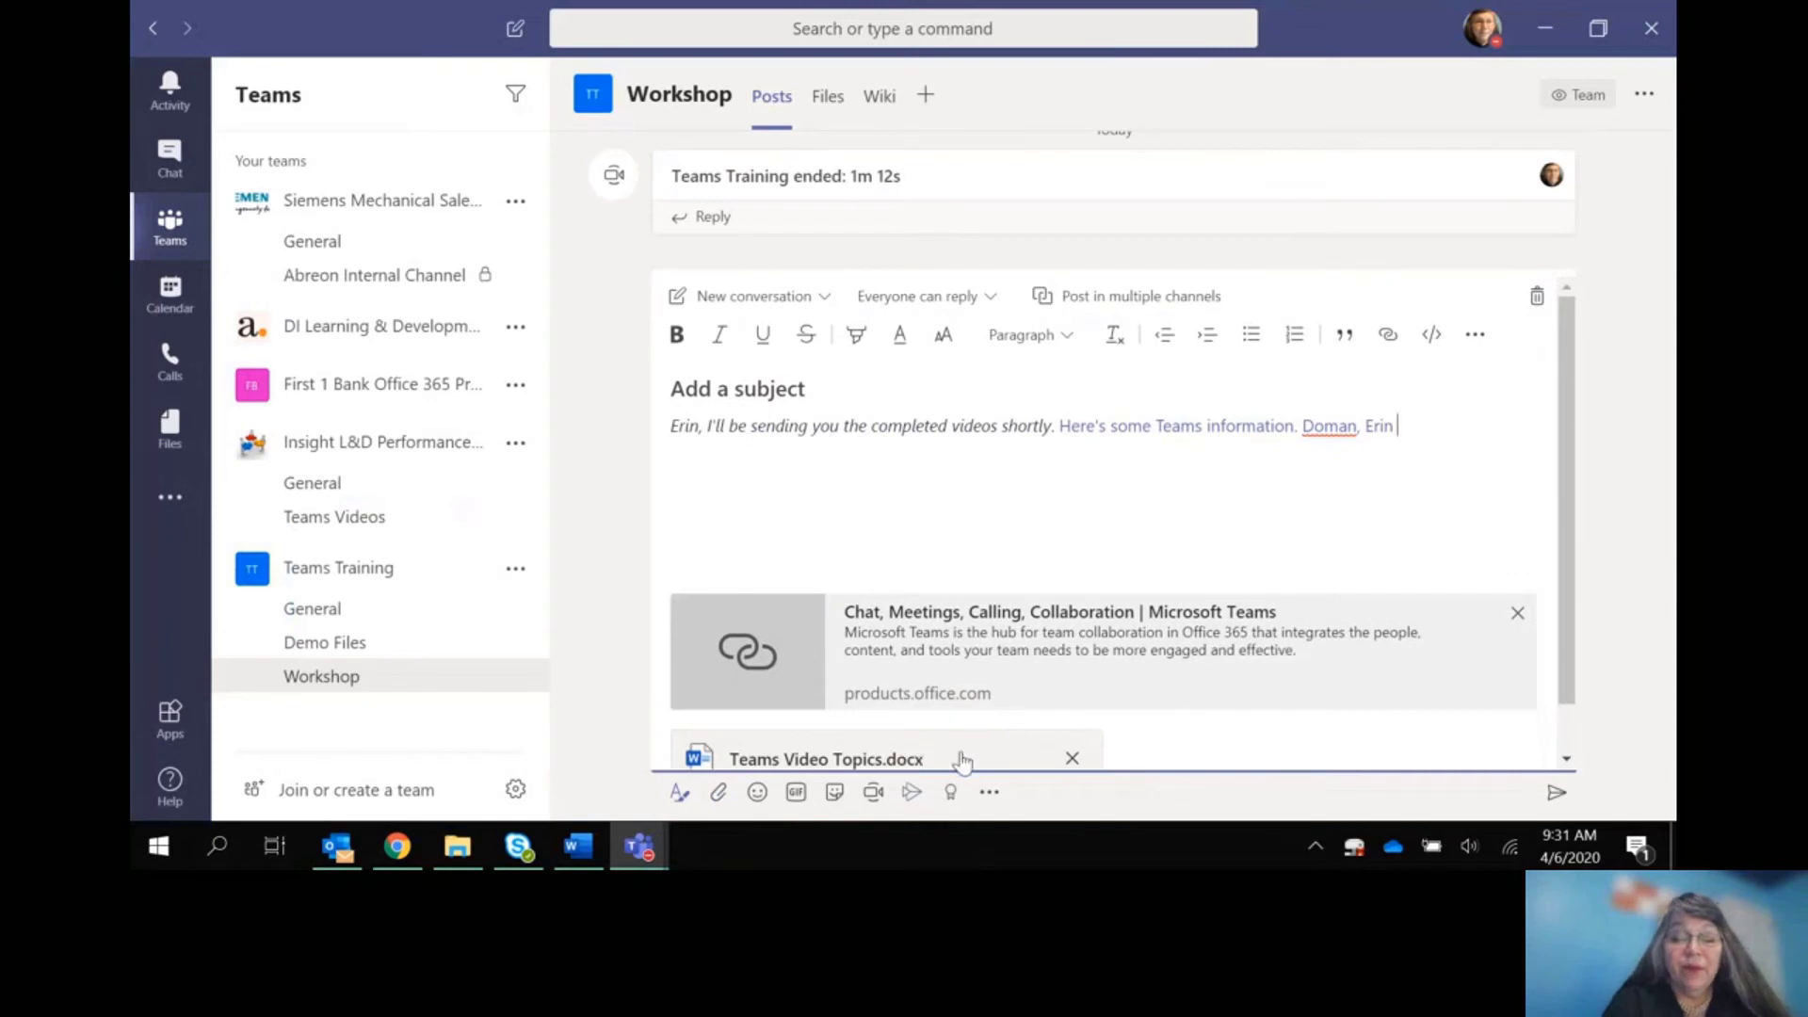
key(ctrl)
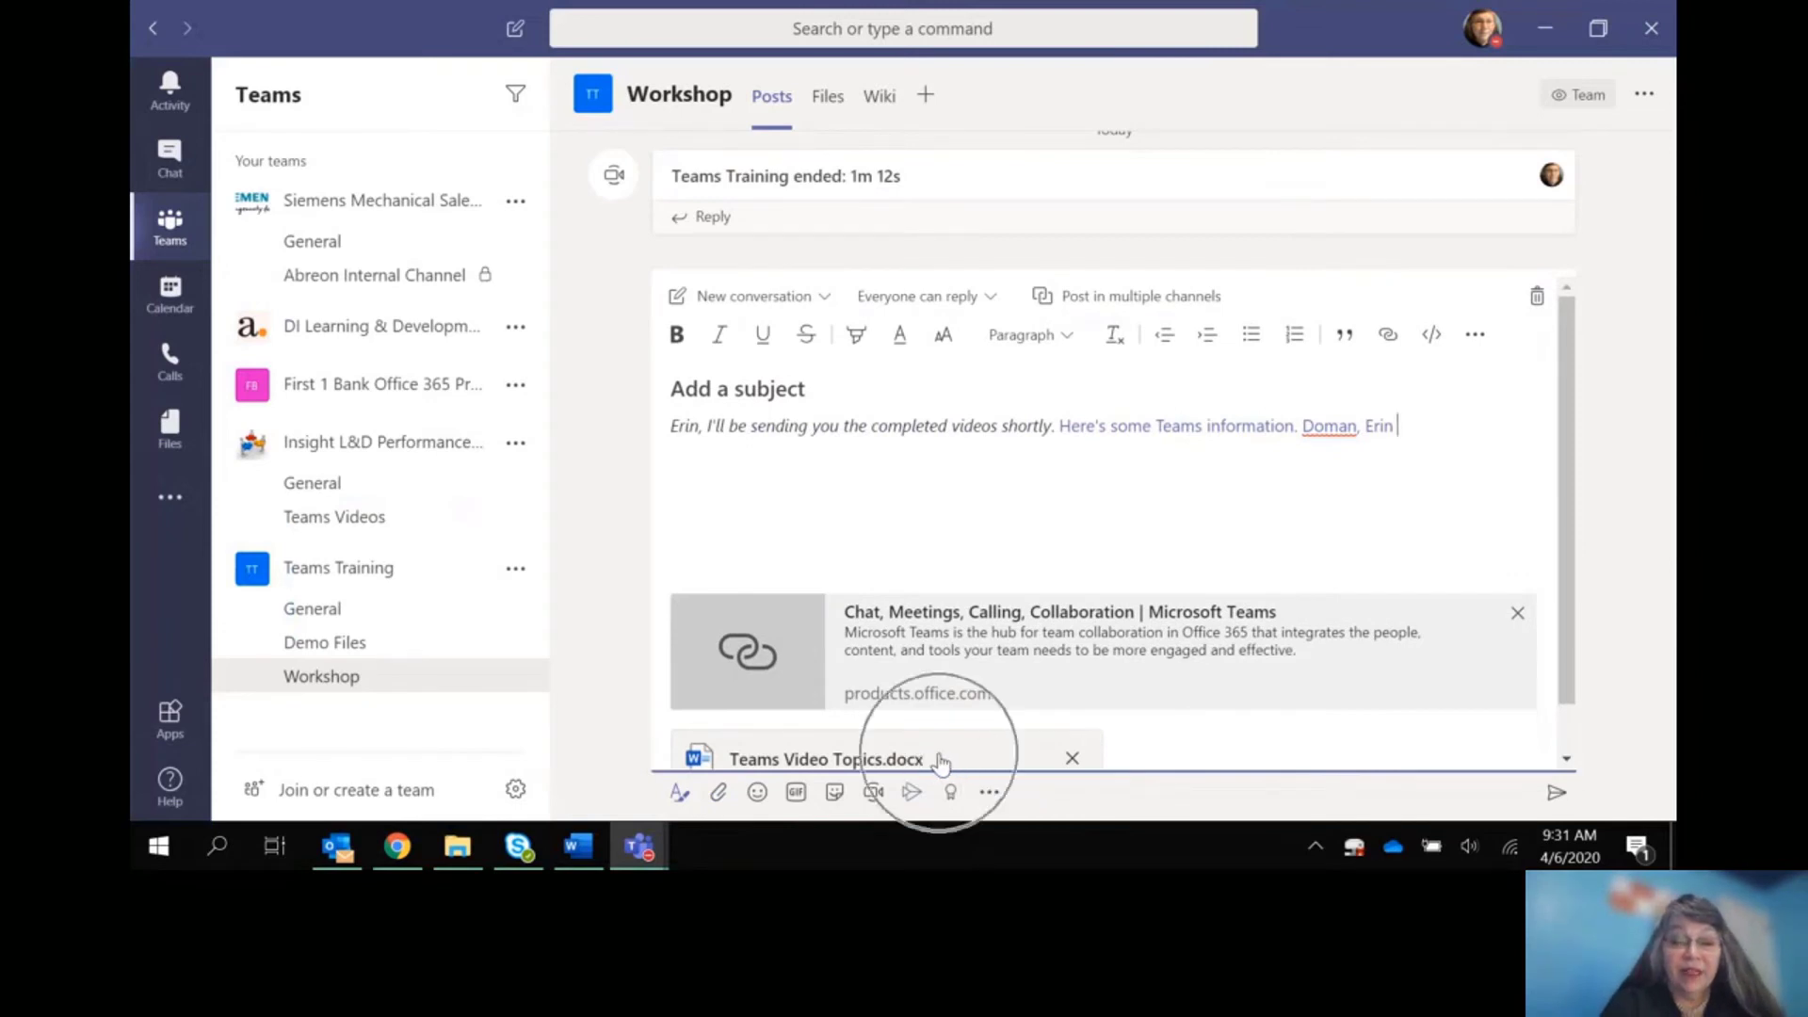
key(ctrl)
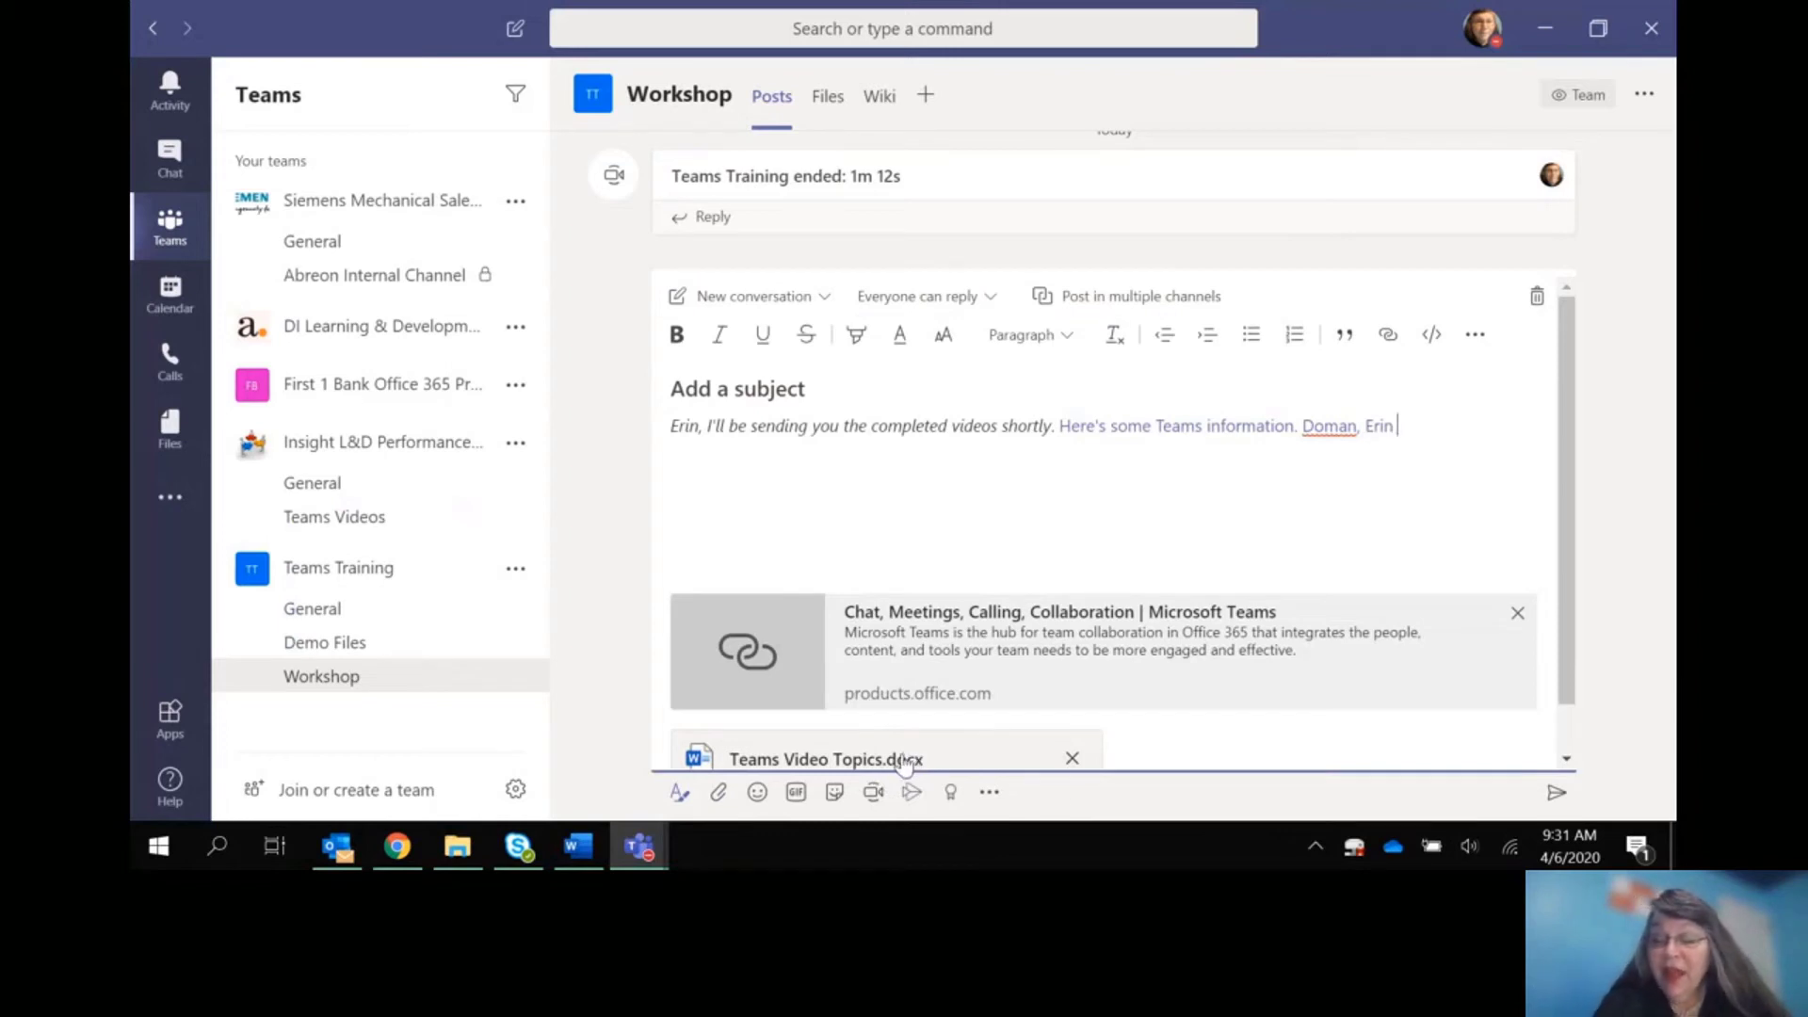
click(1554, 796)
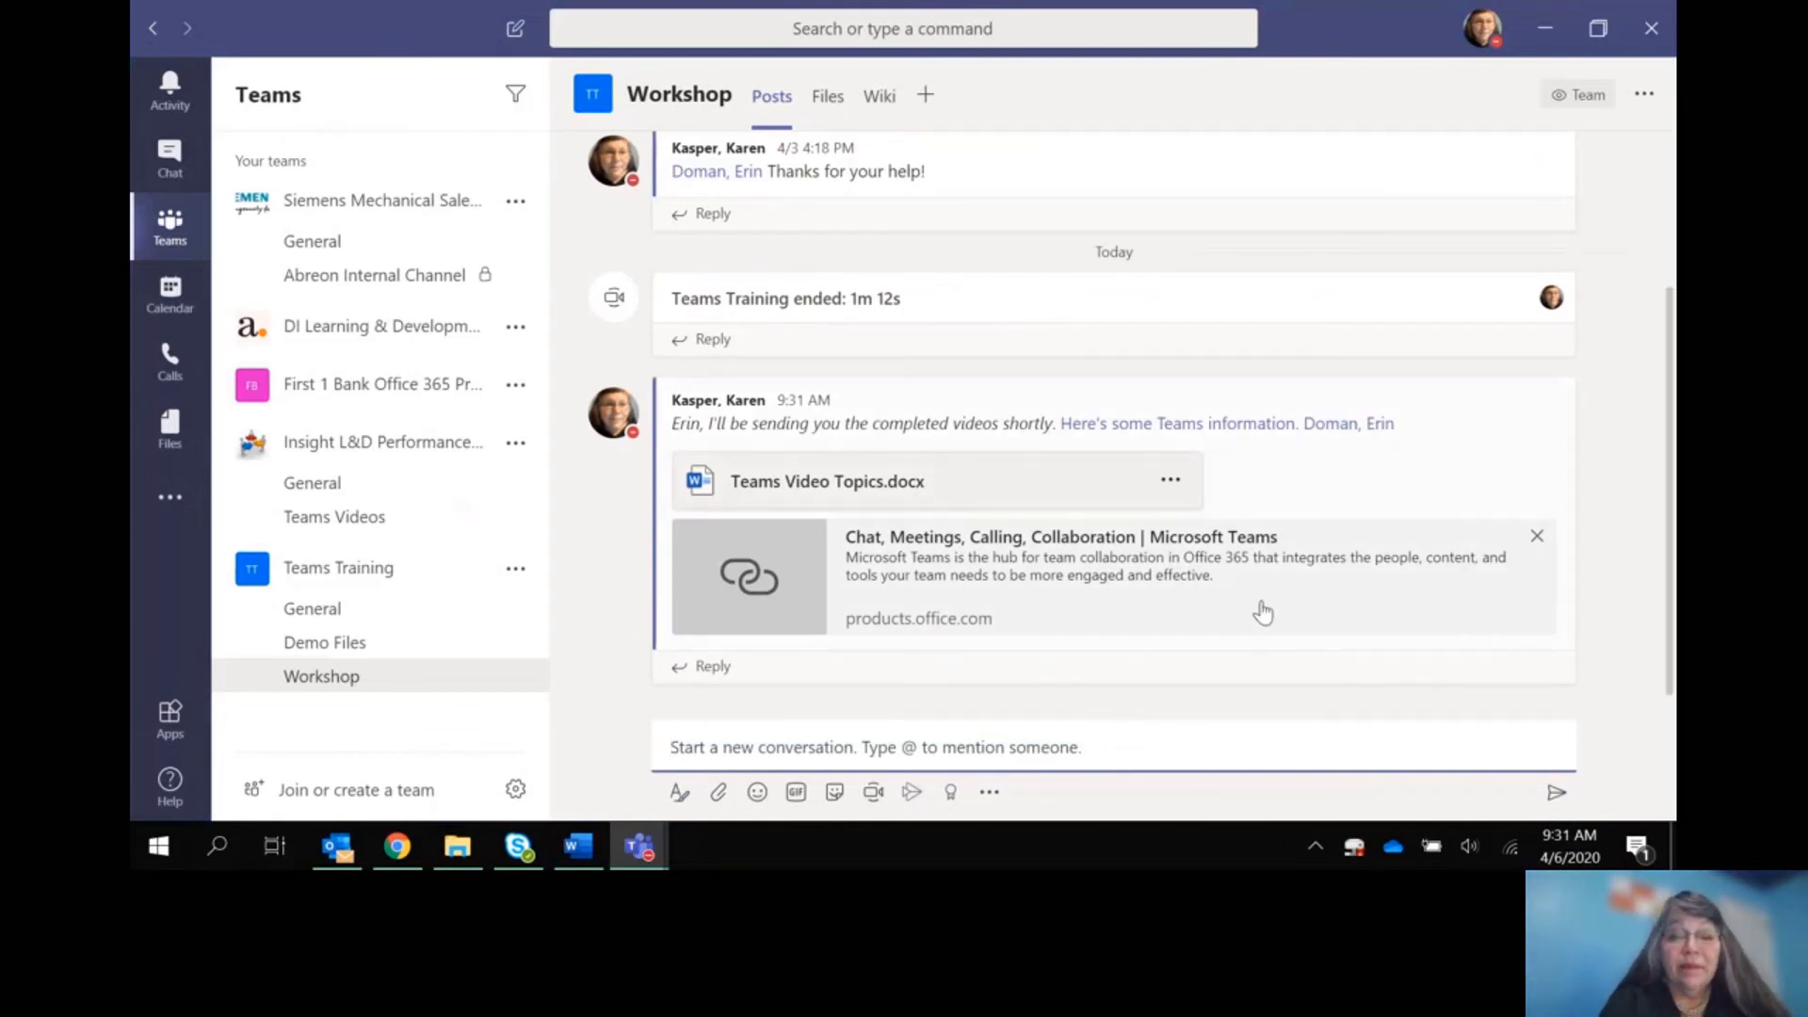
Step: Open a reply under the newly sent post
mouse_move(1331, 487)
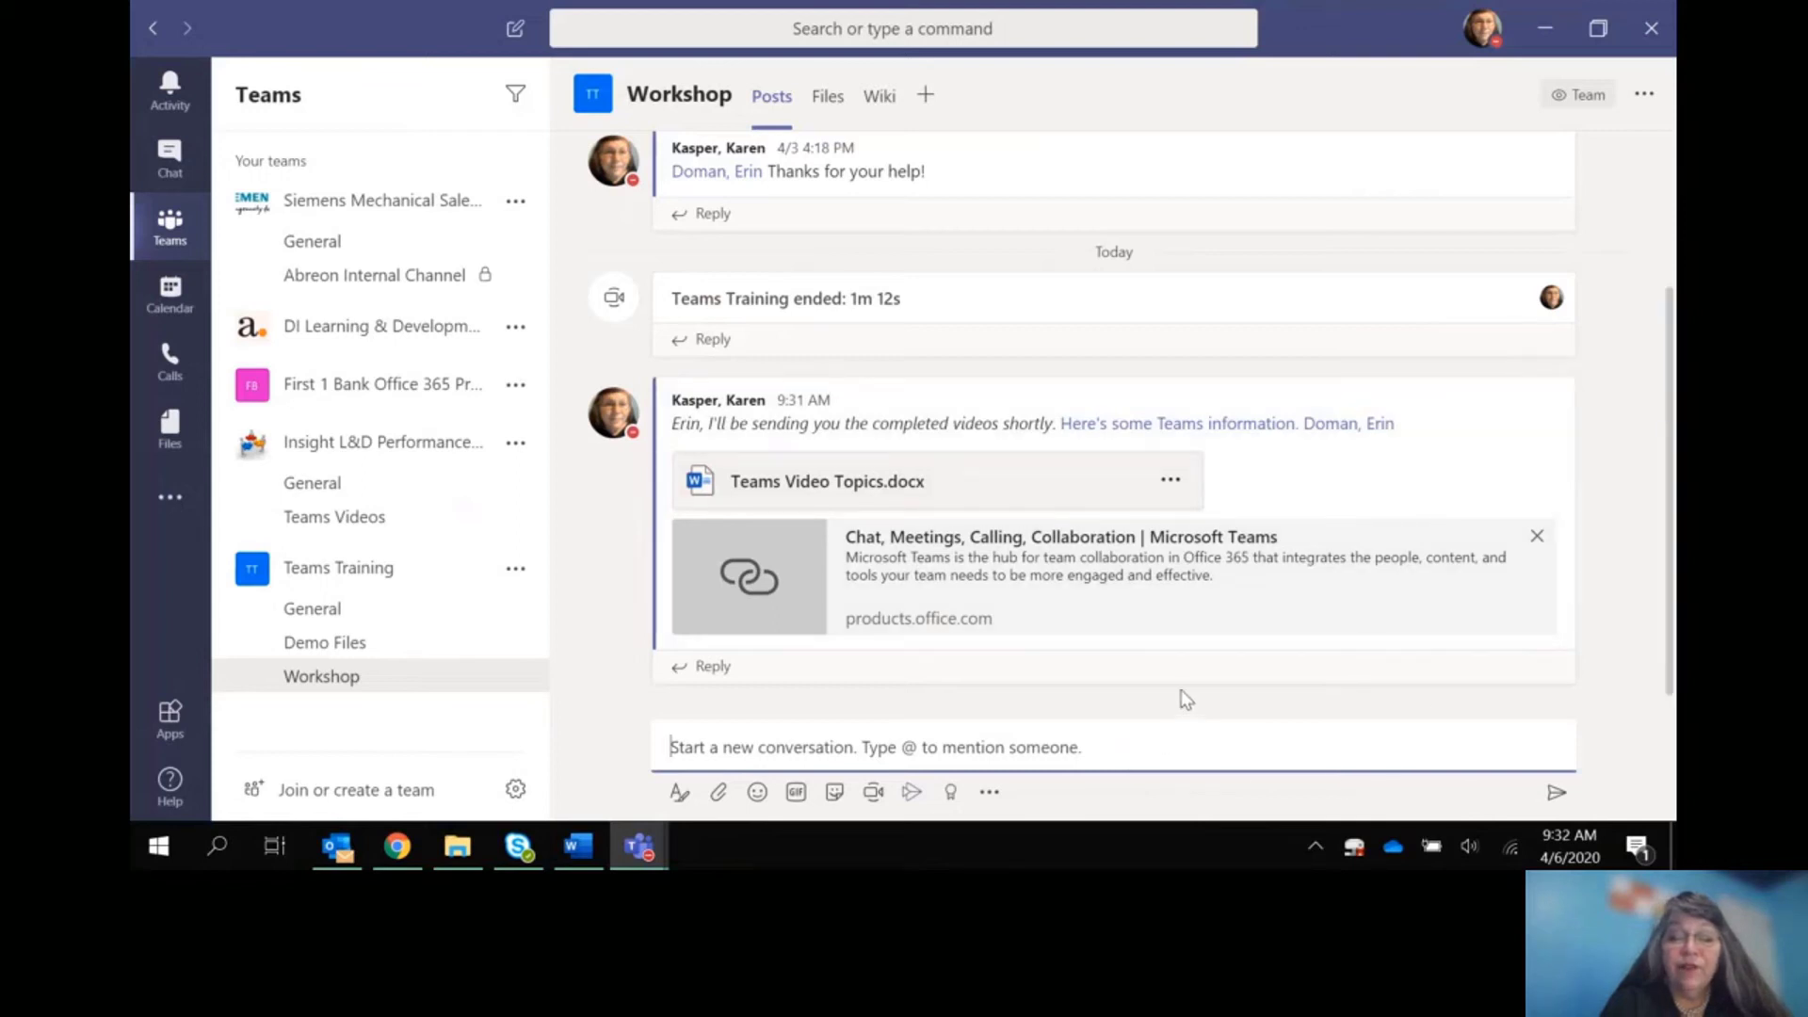
click(706, 667)
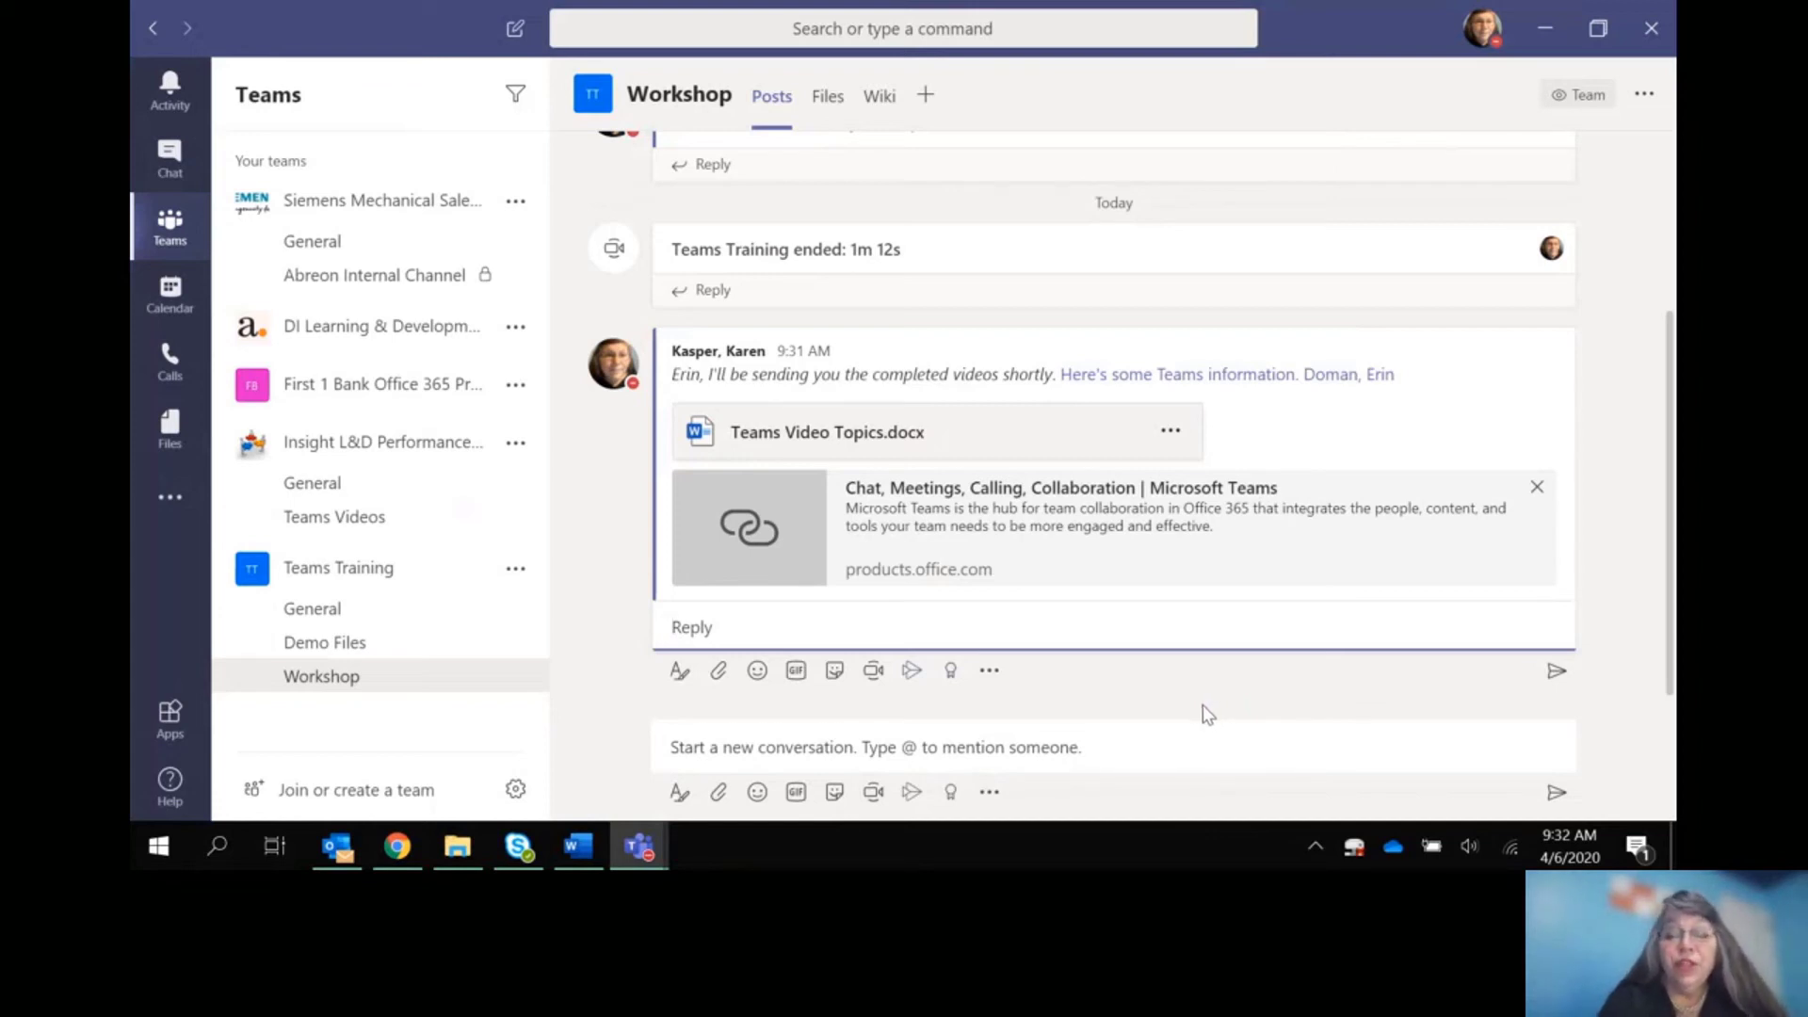
Step: Start an immediate video meeting from the Workshop channel with the subject "Teams Videos"
click(873, 793)
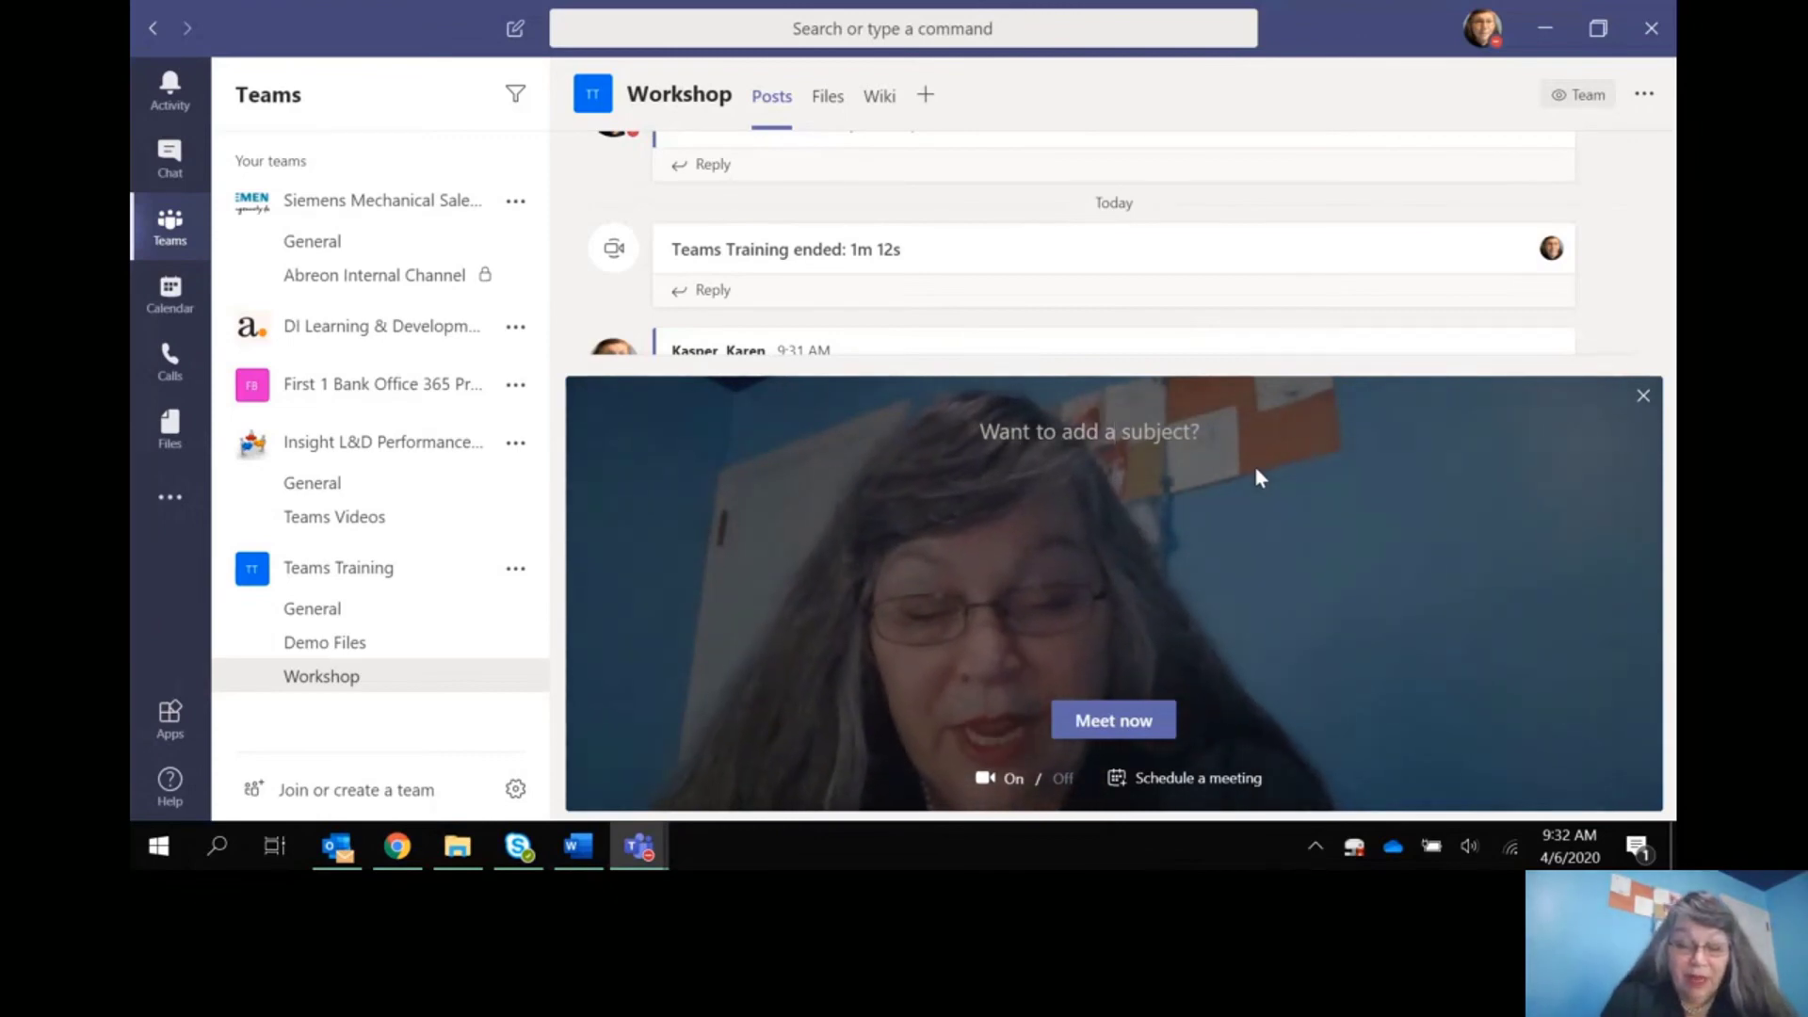
text(Teams Videos)
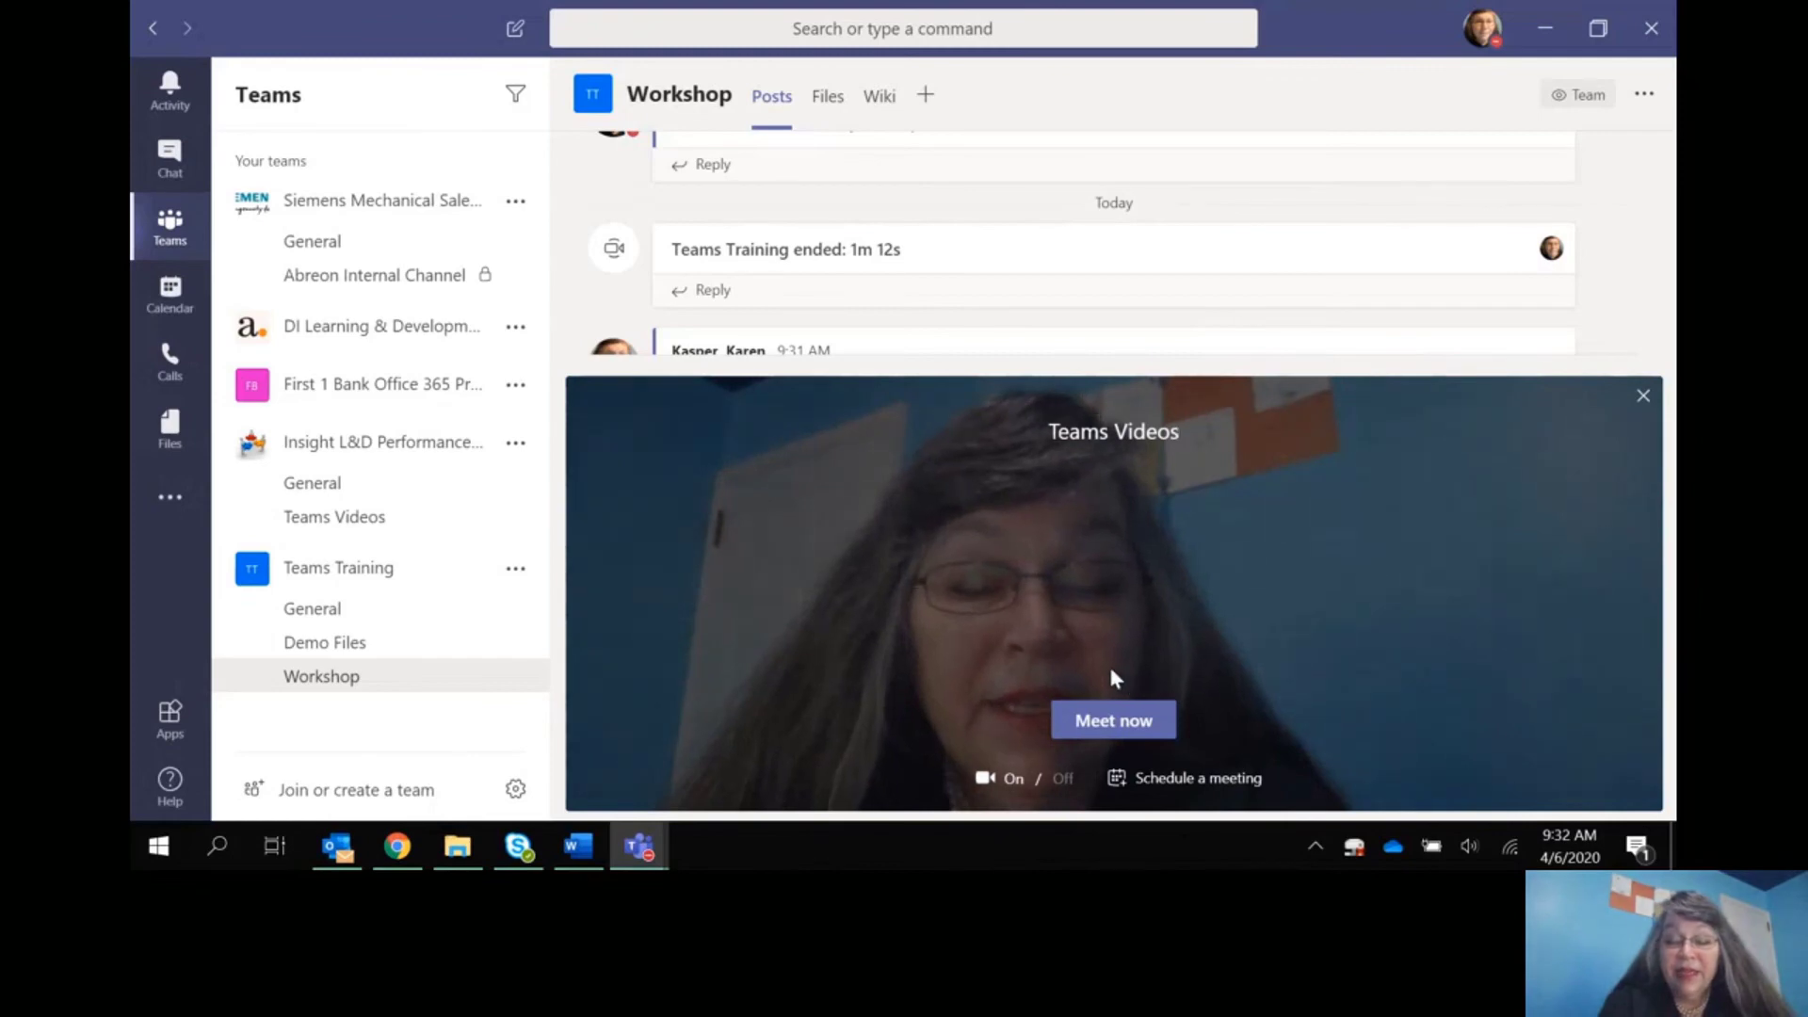
click(1083, 734)
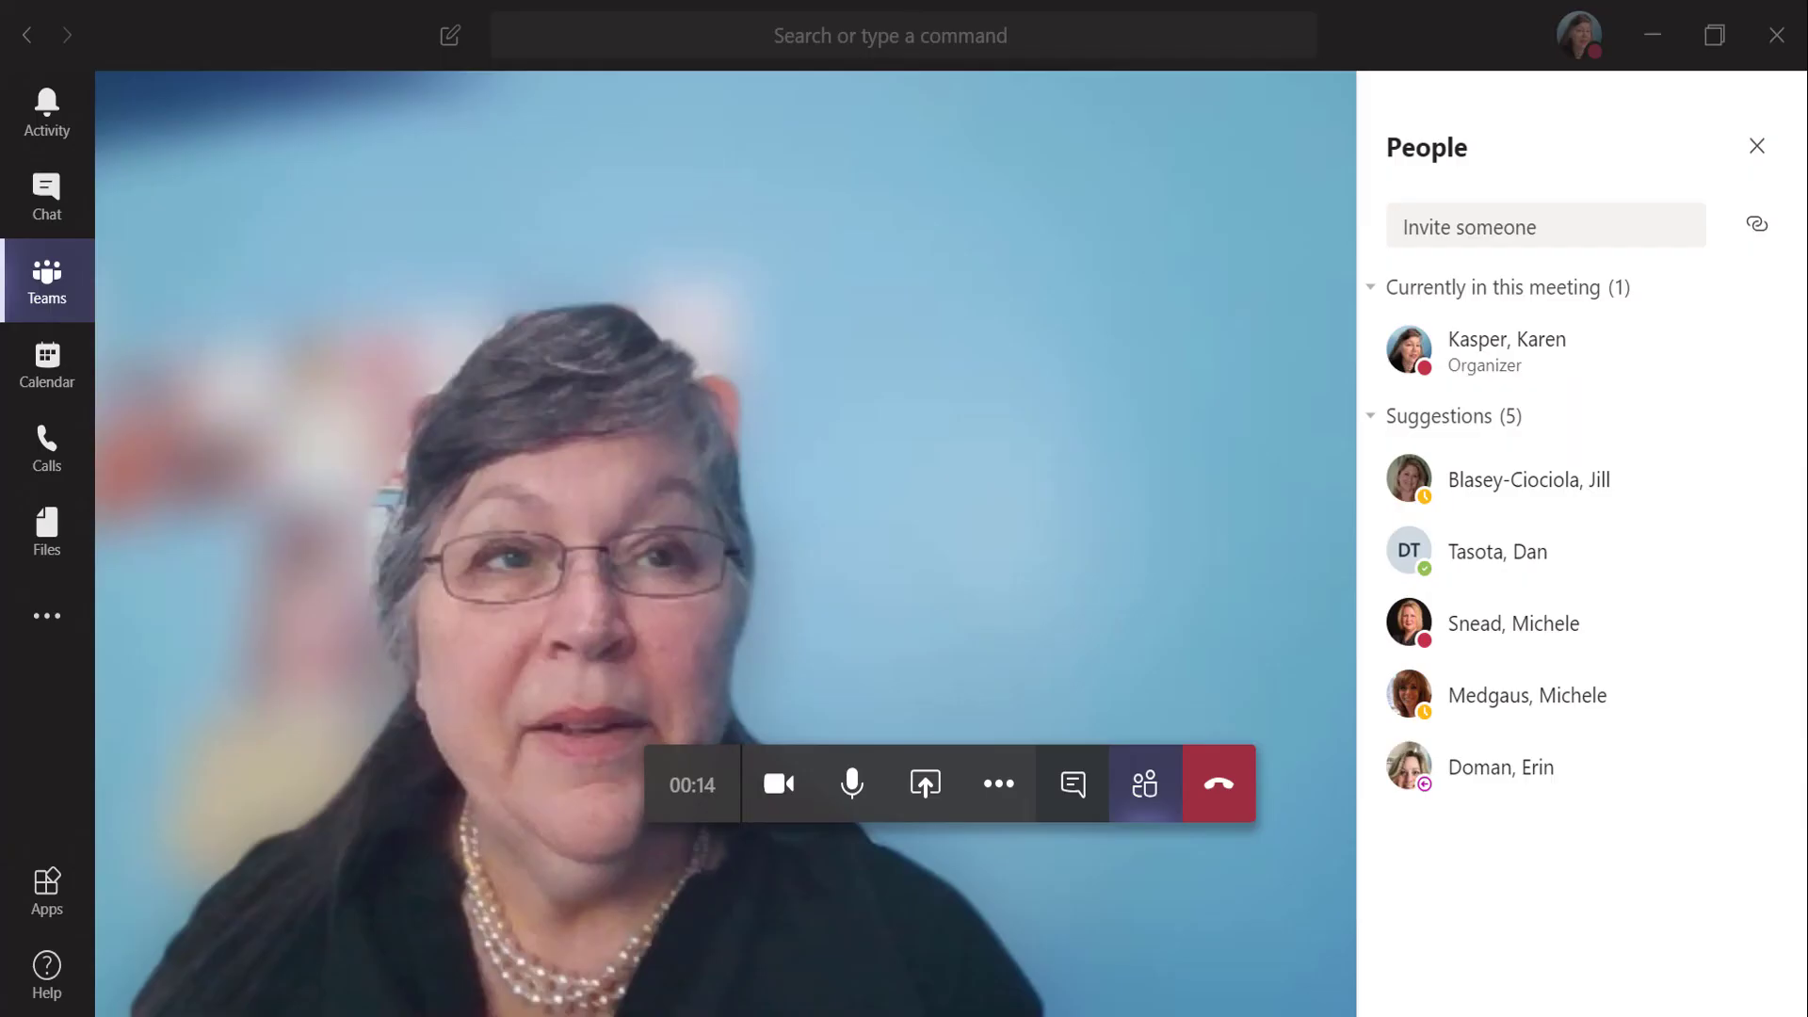